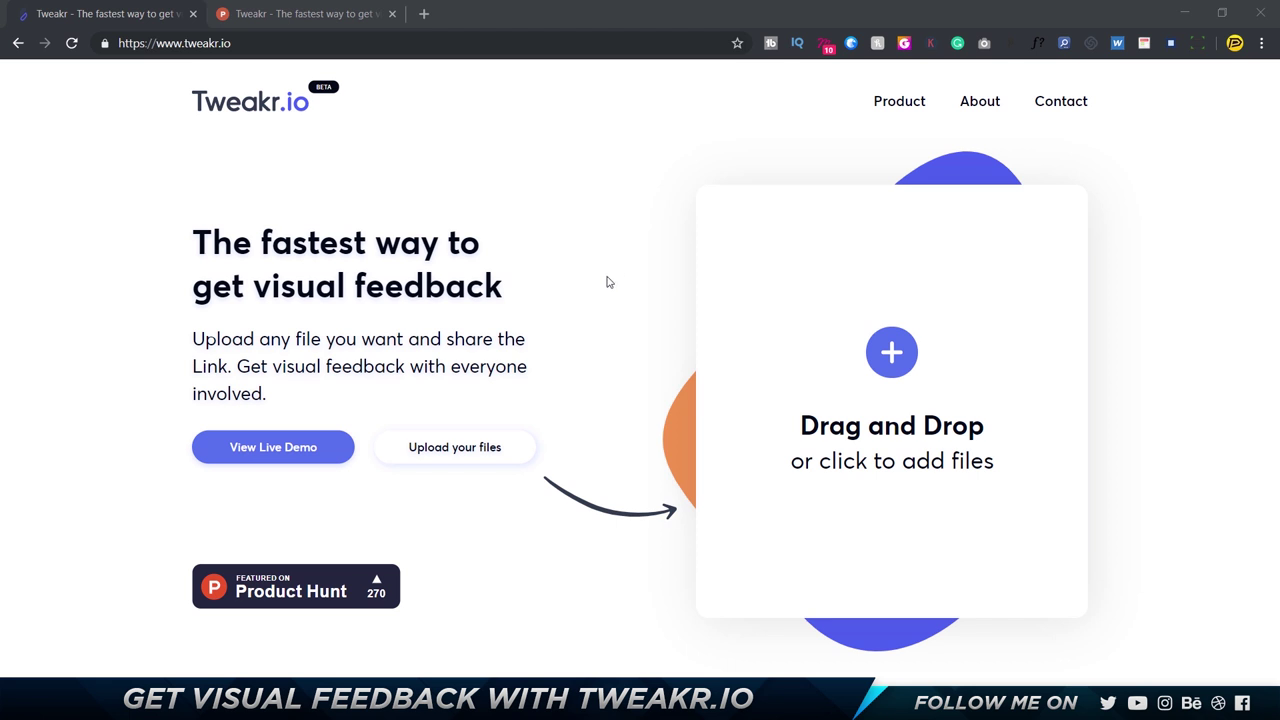
- Close the Product Hunt page and examine the Tweakr.io landing page's features, workflow, feedback essentials, team and get-started sections
left_click(392, 13)
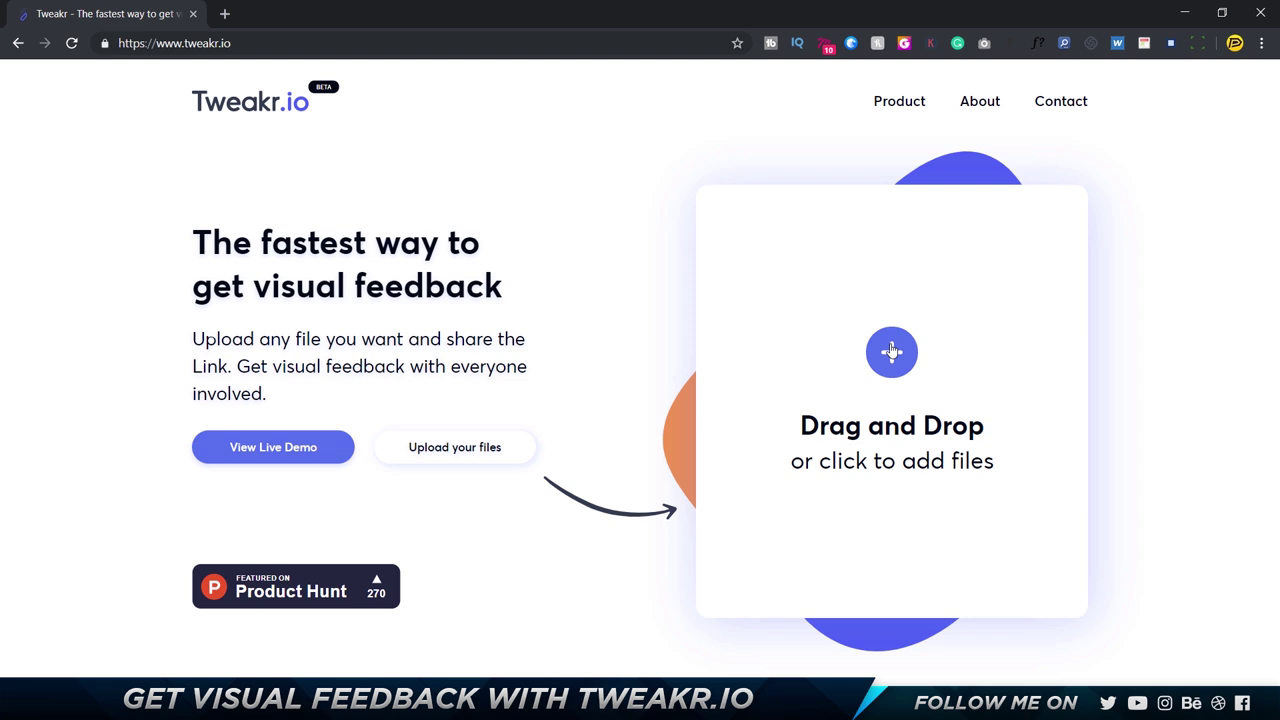
scroll(1037, 306, "down", 4)
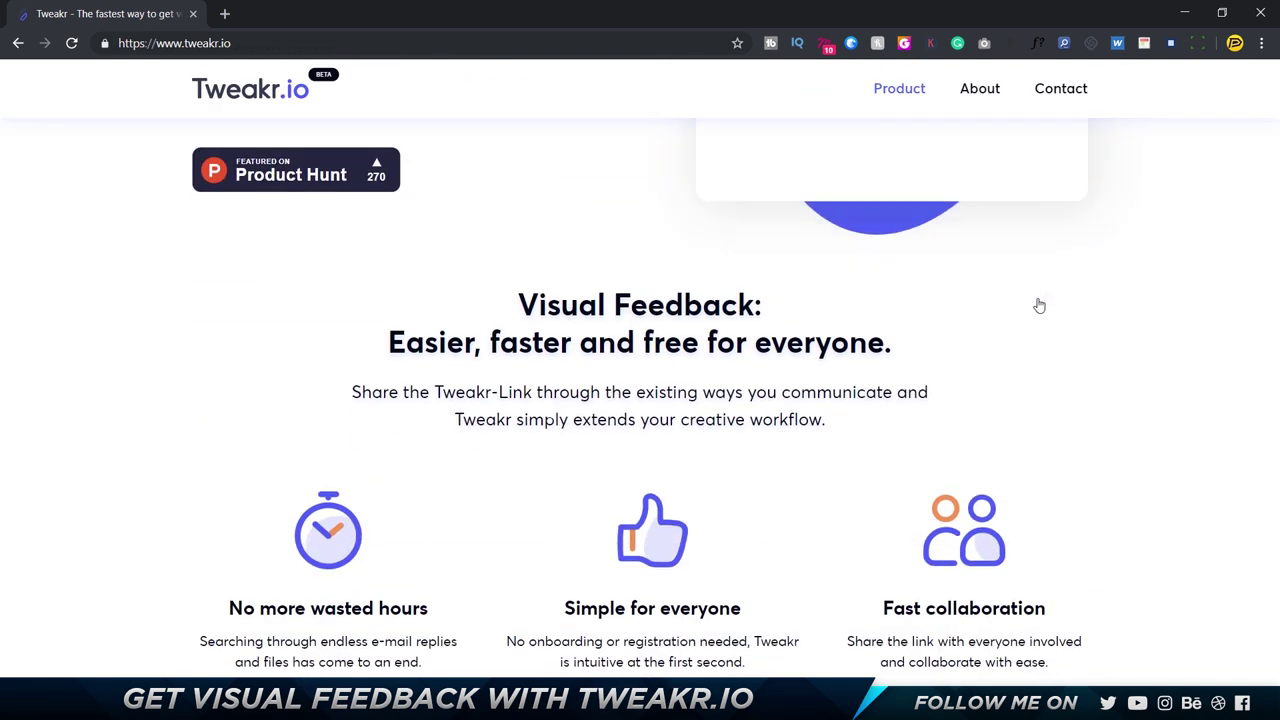
scroll(1039, 305, "down", 1)
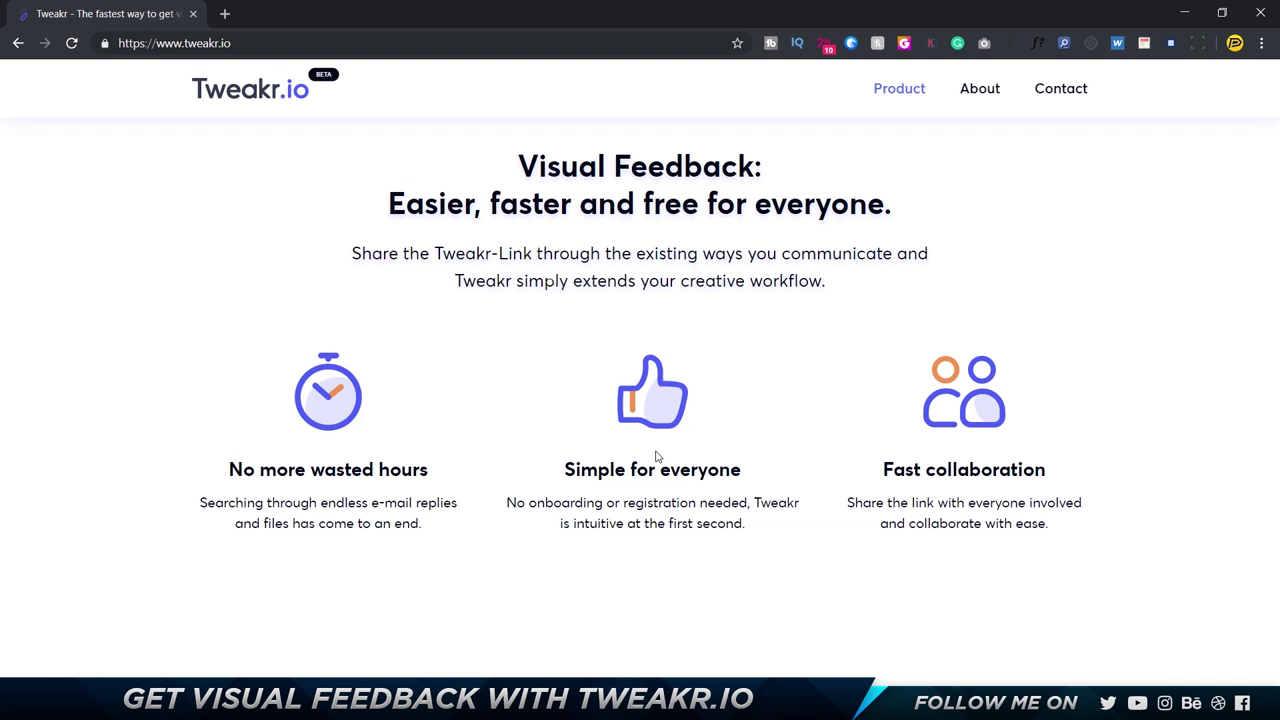
scroll(460, 470, "down", 2)
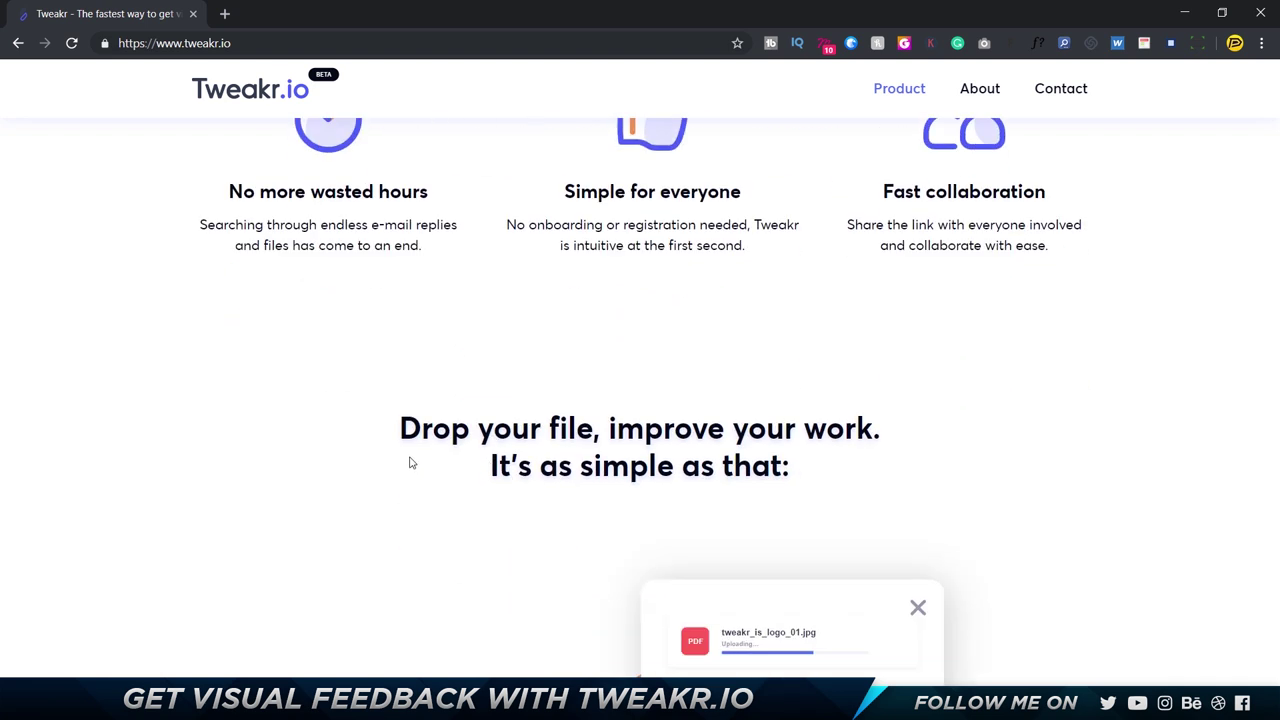
scroll(409, 462, "down", 4)
left_click_drag(233, 176, 352, 172)
scroll(650, 350, "down", 2)
left_click_drag(760, 330, 1008, 320)
scroll(950, 342, "down", 2)
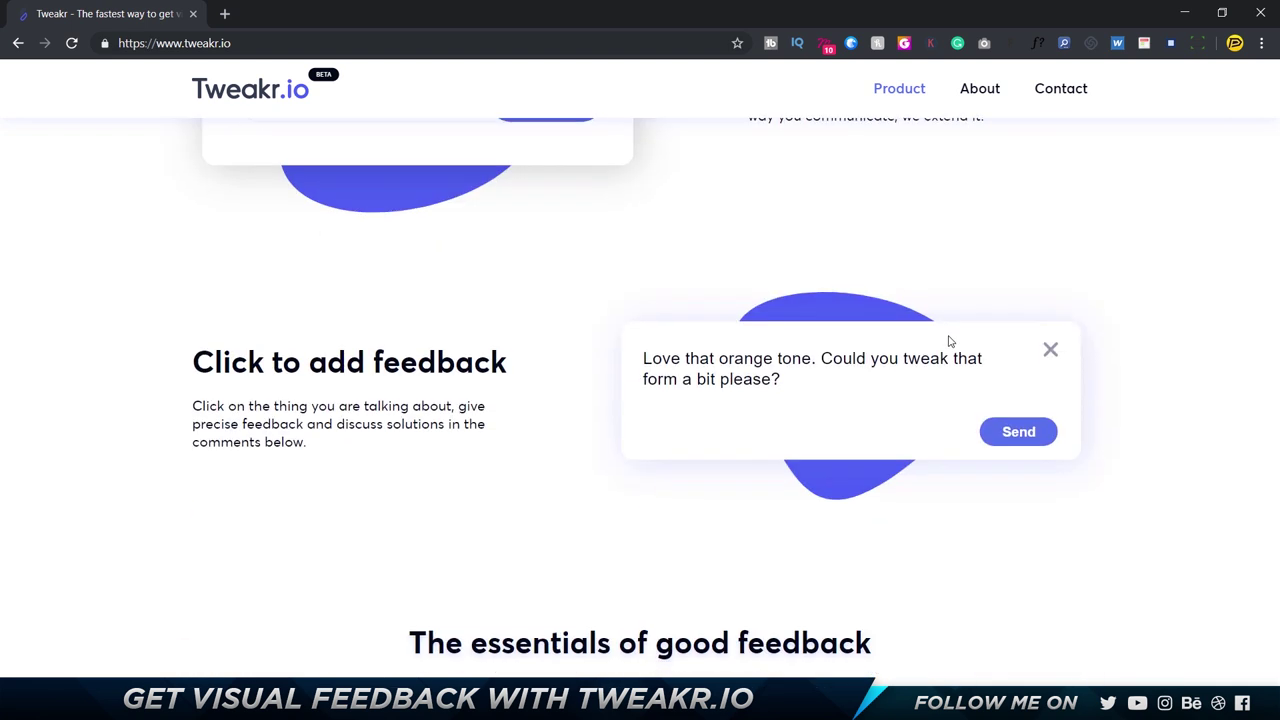
left_click_drag(270, 364, 404, 366)
scroll(406, 371, "down", 5)
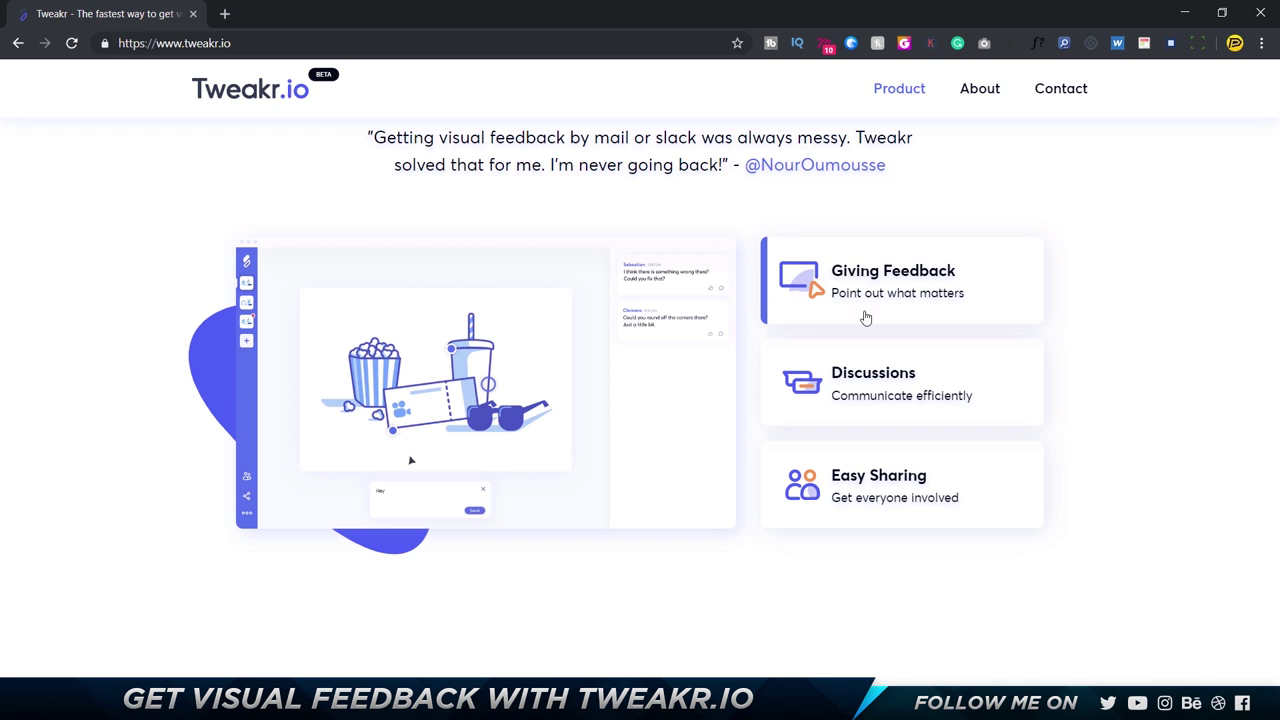
mouse_move(872, 485)
scroll(826, 391, "down", 6)
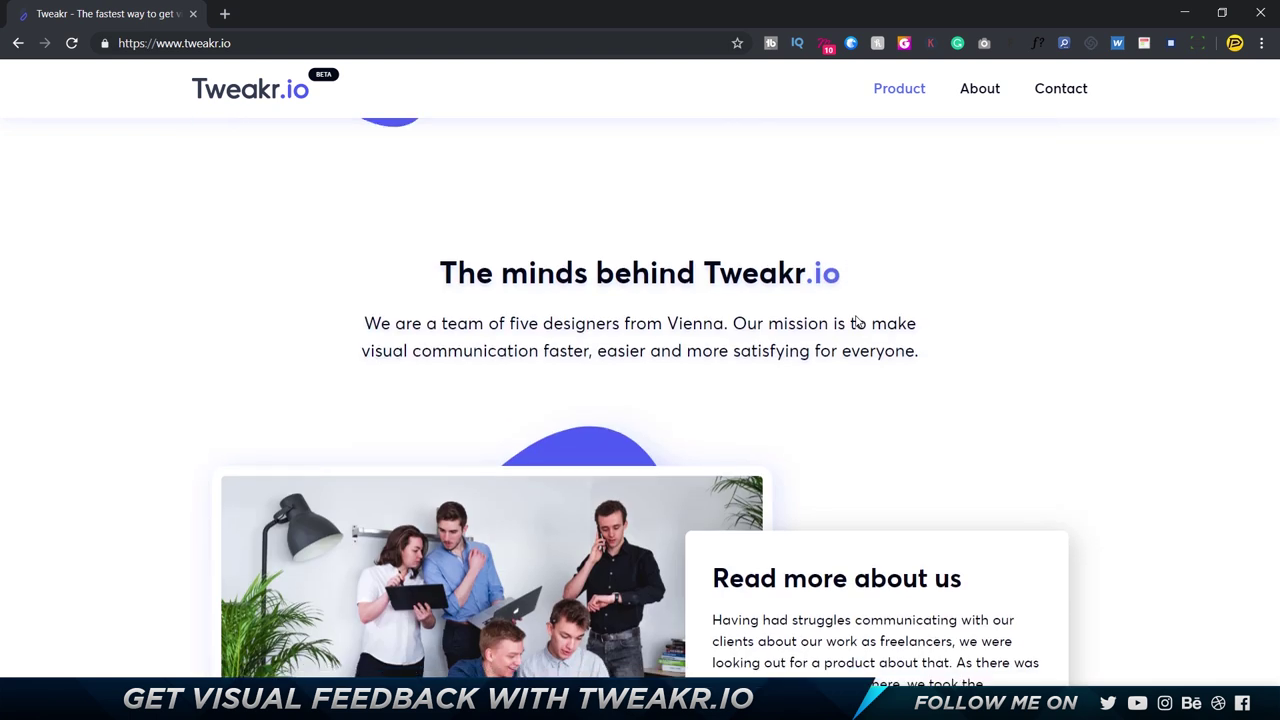
scroll(469, 220, "down", 3)
scroll(469, 226, "up", 2)
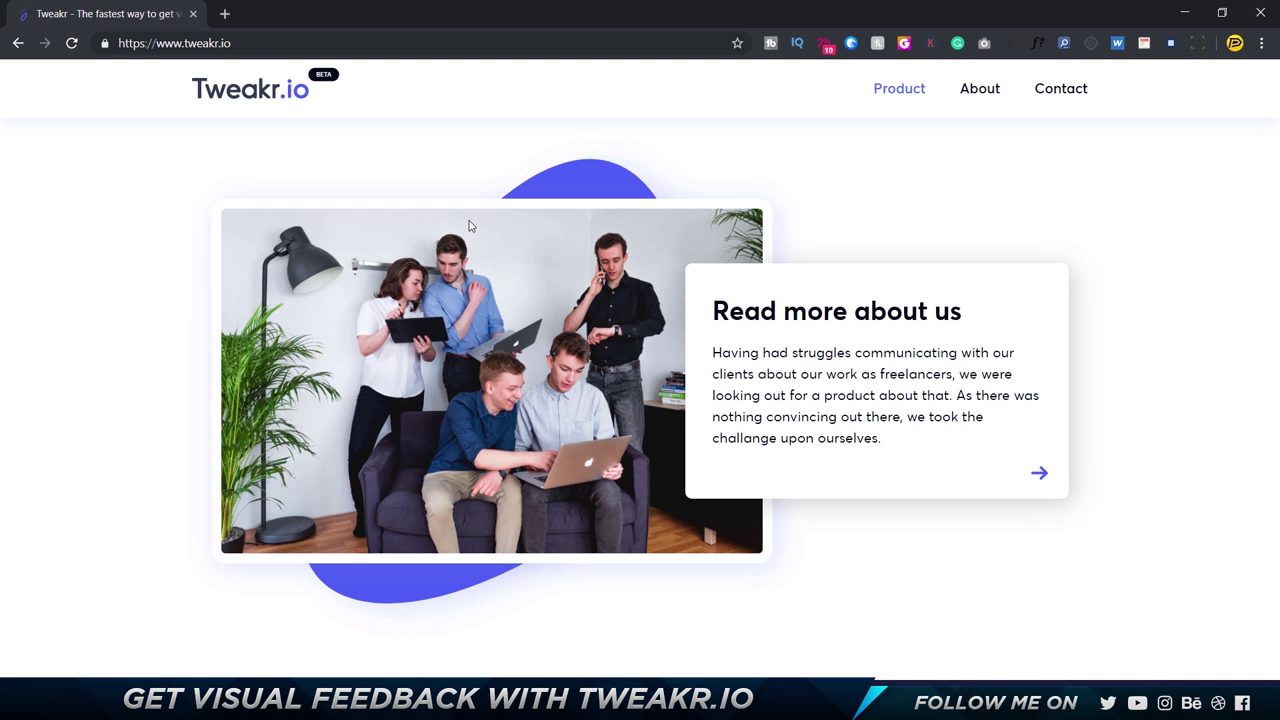
scroll(489, 288, "down", 4)
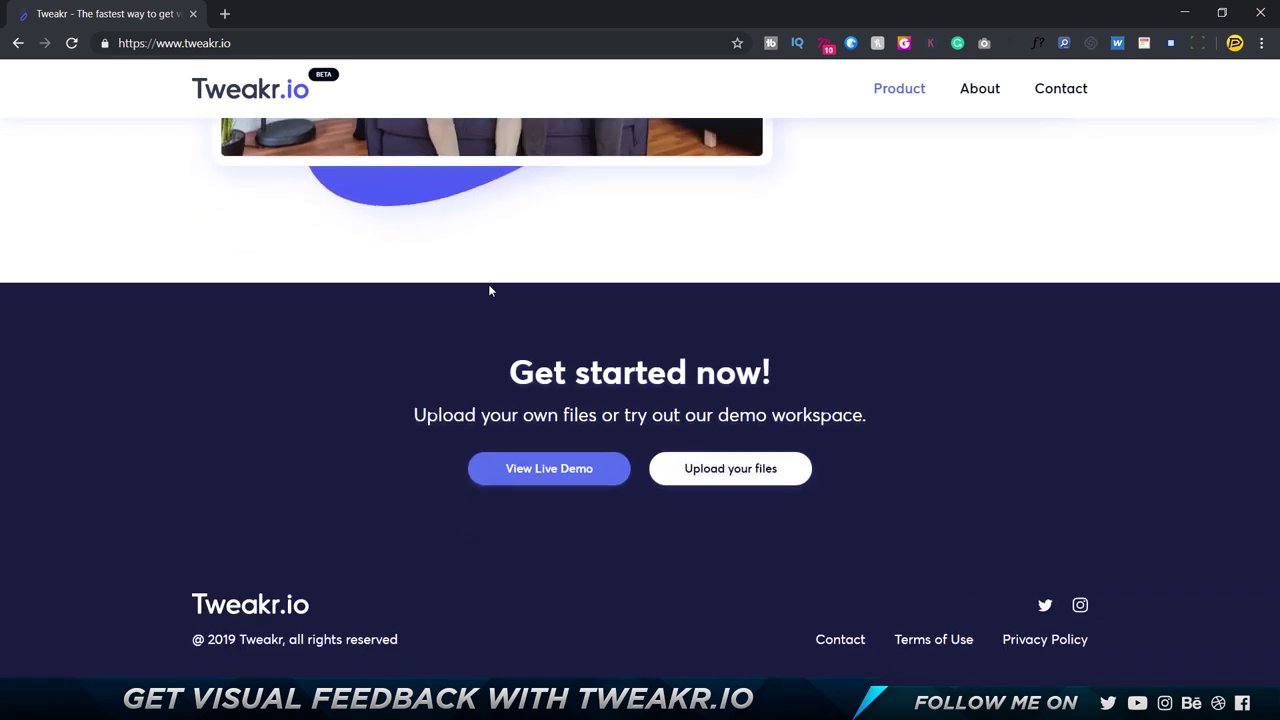
scroll(489, 290, "up", 4)
scroll(489, 290, "down", 4)
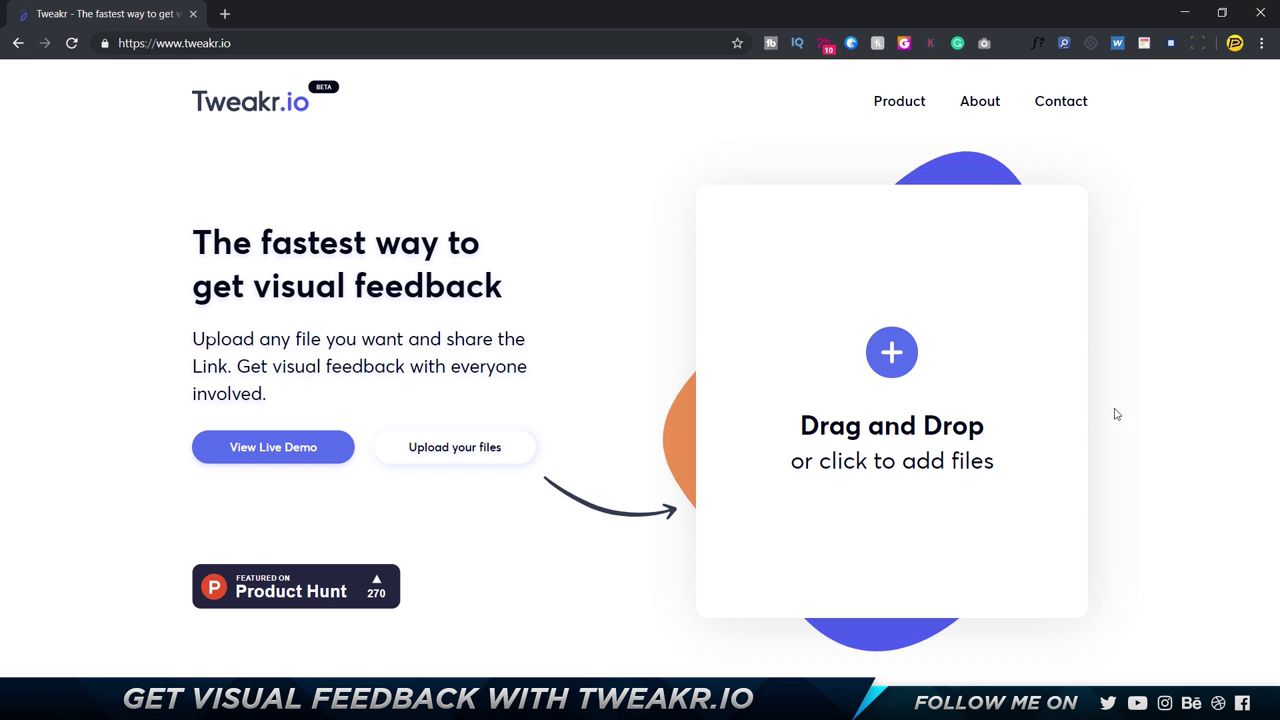
- Add all five Tweakr.io PNG files from the Screenshots folder to the upload list
left_click(1003, 354)
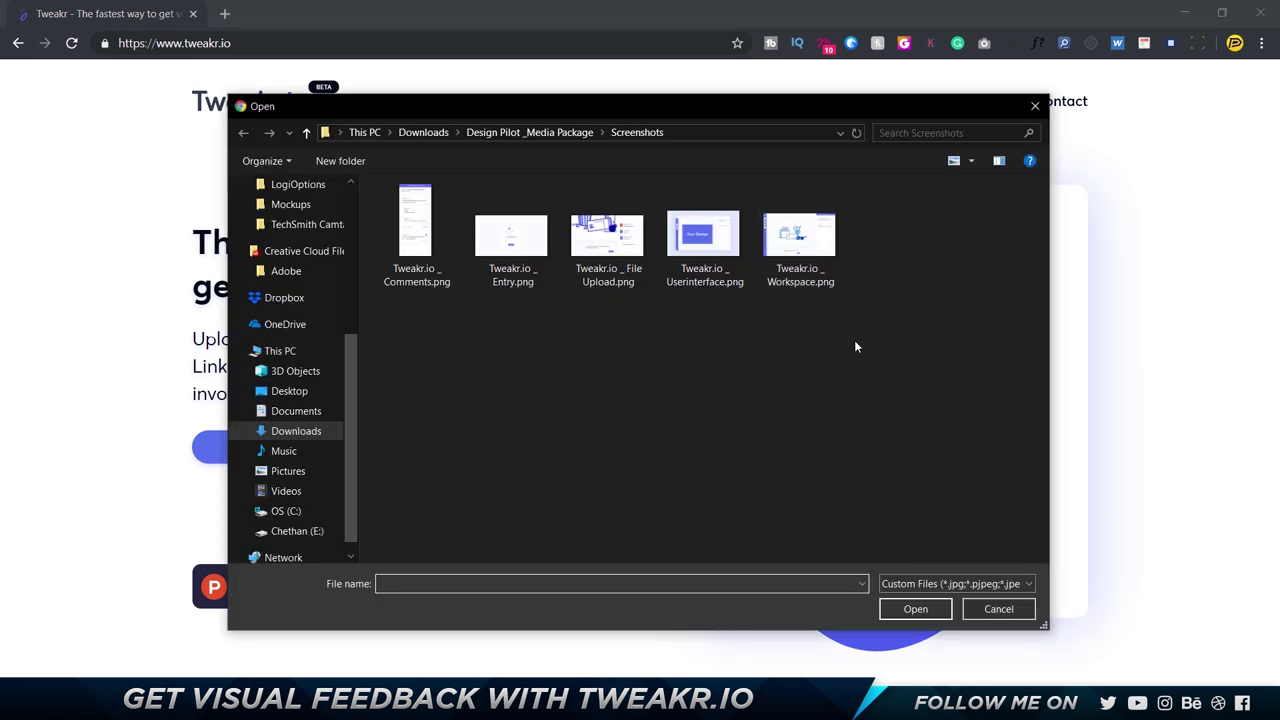
left_click_drag(862, 336, 373, 179)
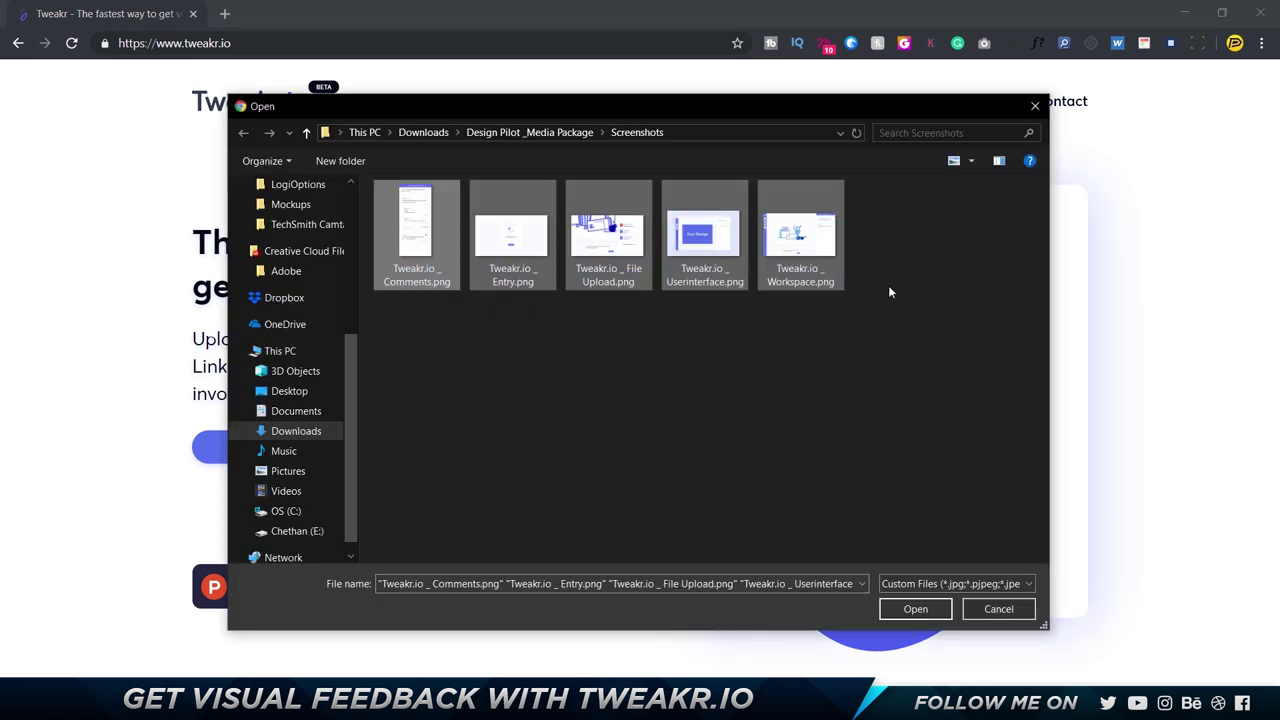
left_click(910, 612)
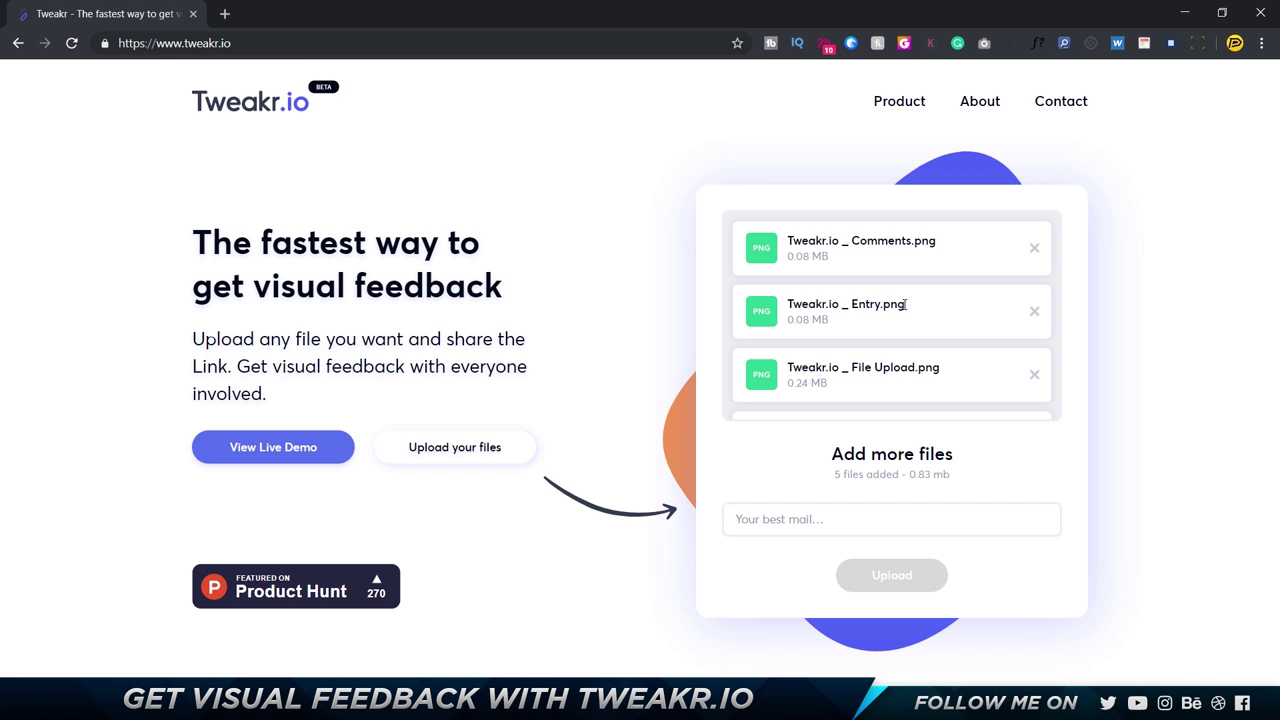
- Fill in the uploader's e-mail with the first saved address and upload the added files
scroll(905, 304, "down", 2)
left_click(854, 510)
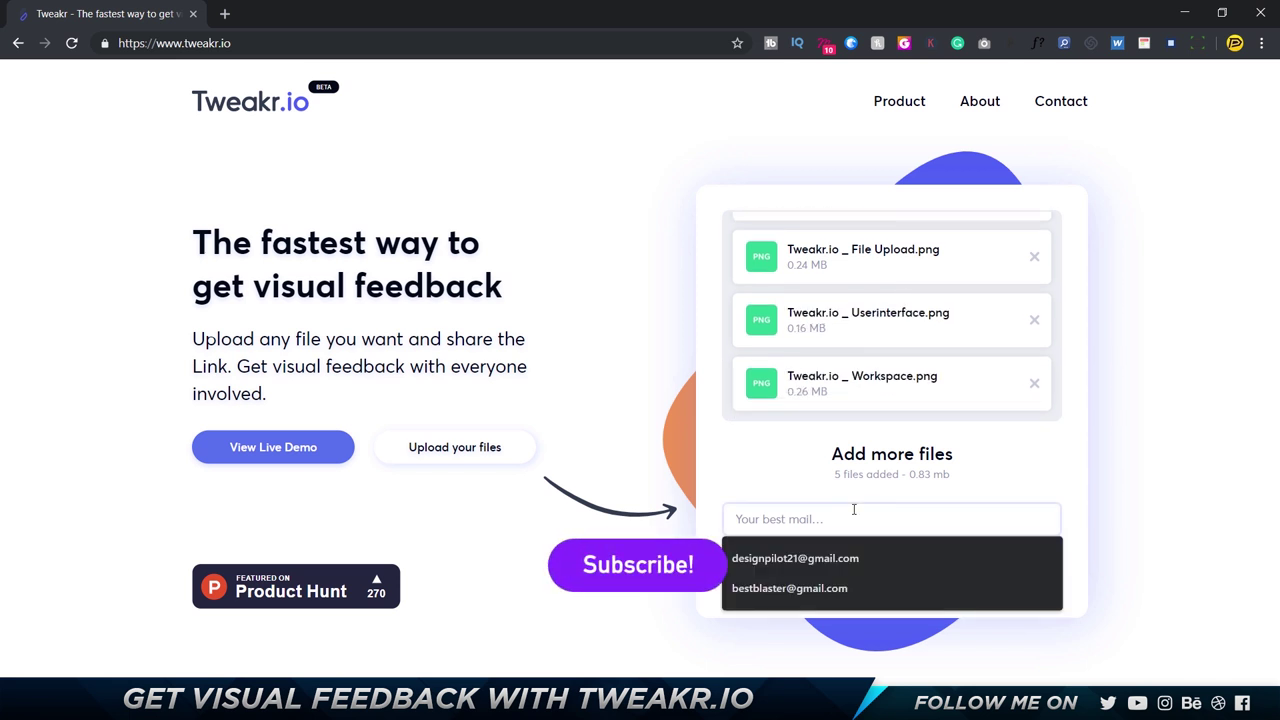
key("Down")
key("Return")
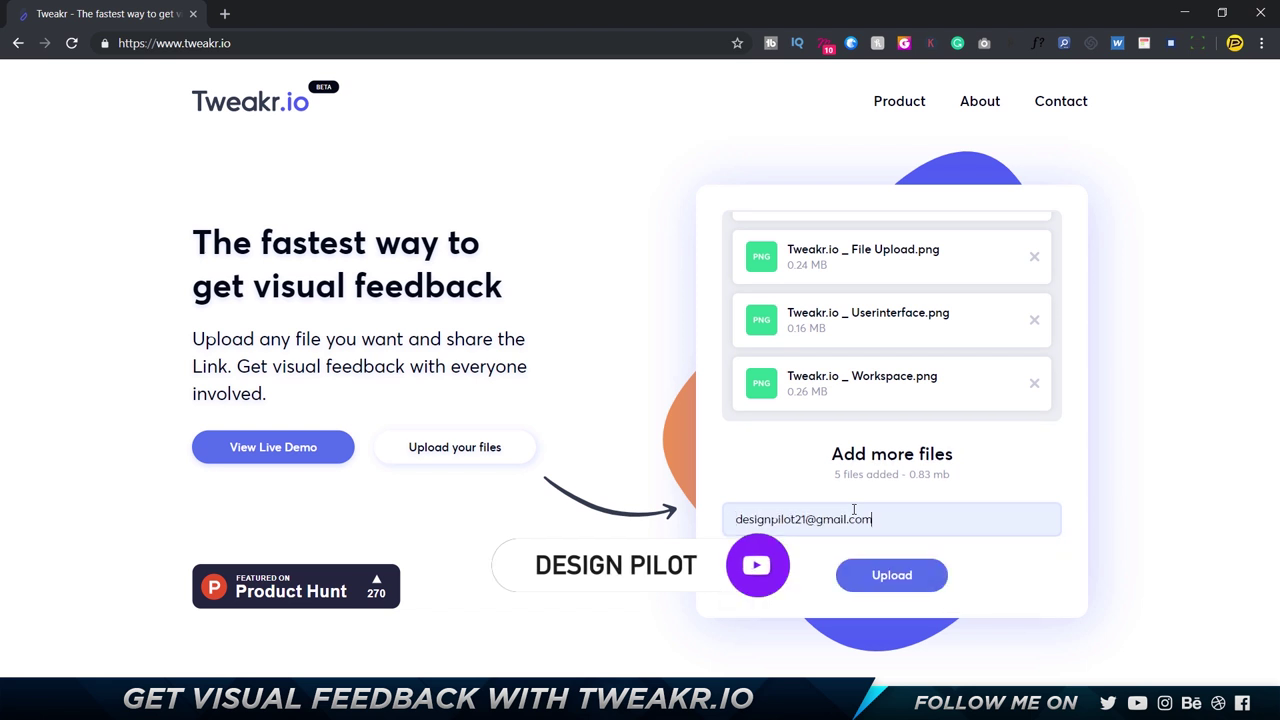
left_click(902, 578)
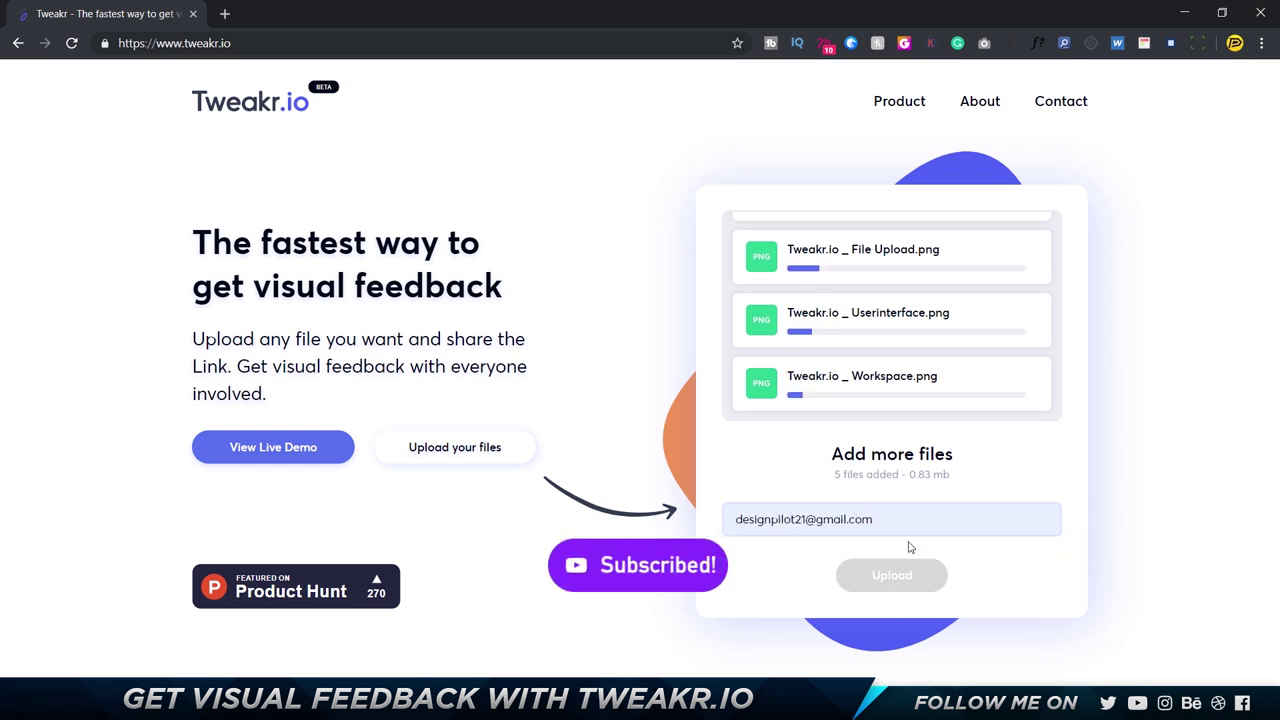
scroll(906, 362, "up", 2)
scroll(906, 362, "down", 2)
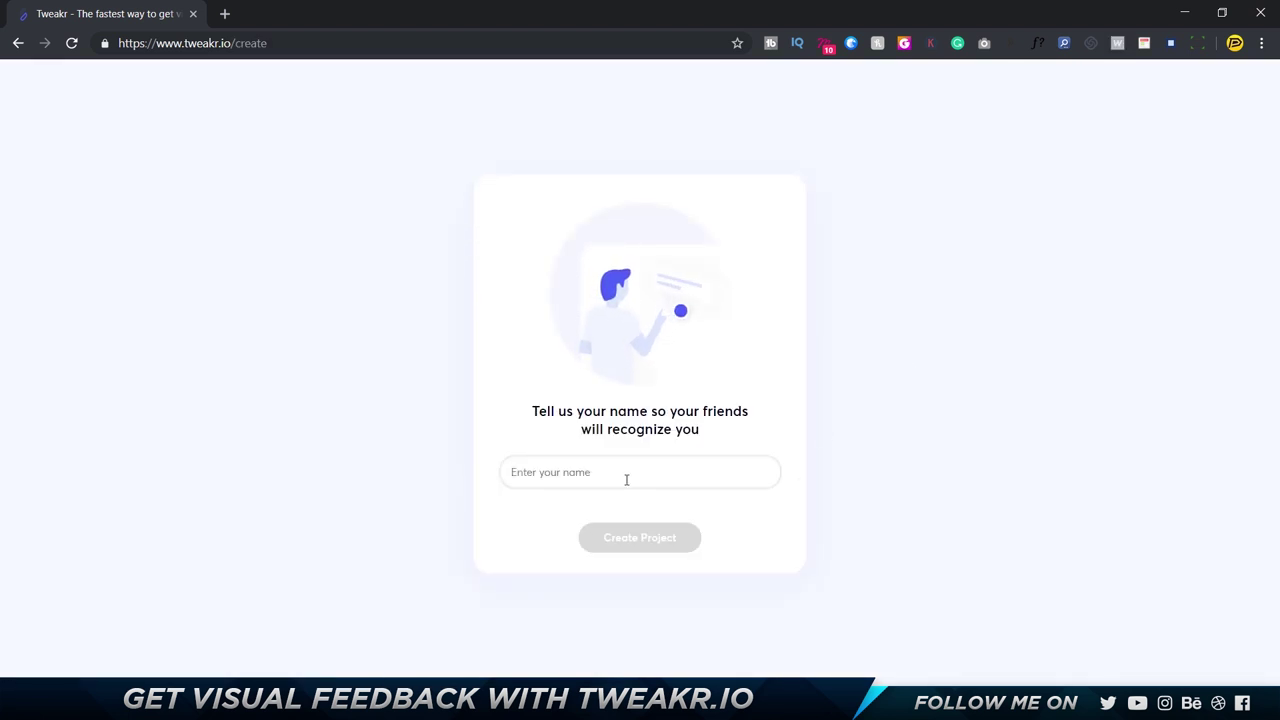
- Enter the reviewer's name, create the project and dismiss the introduction on giving feedback
type("Chethan")
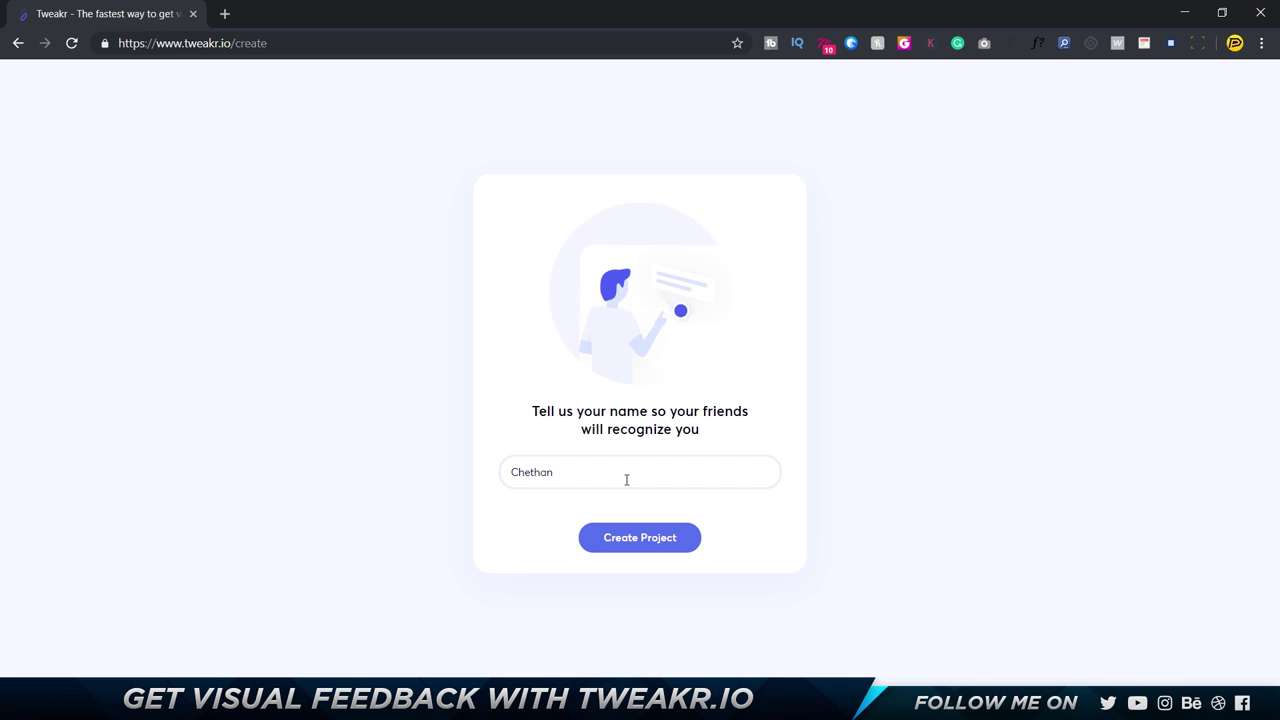
left_click(653, 540)
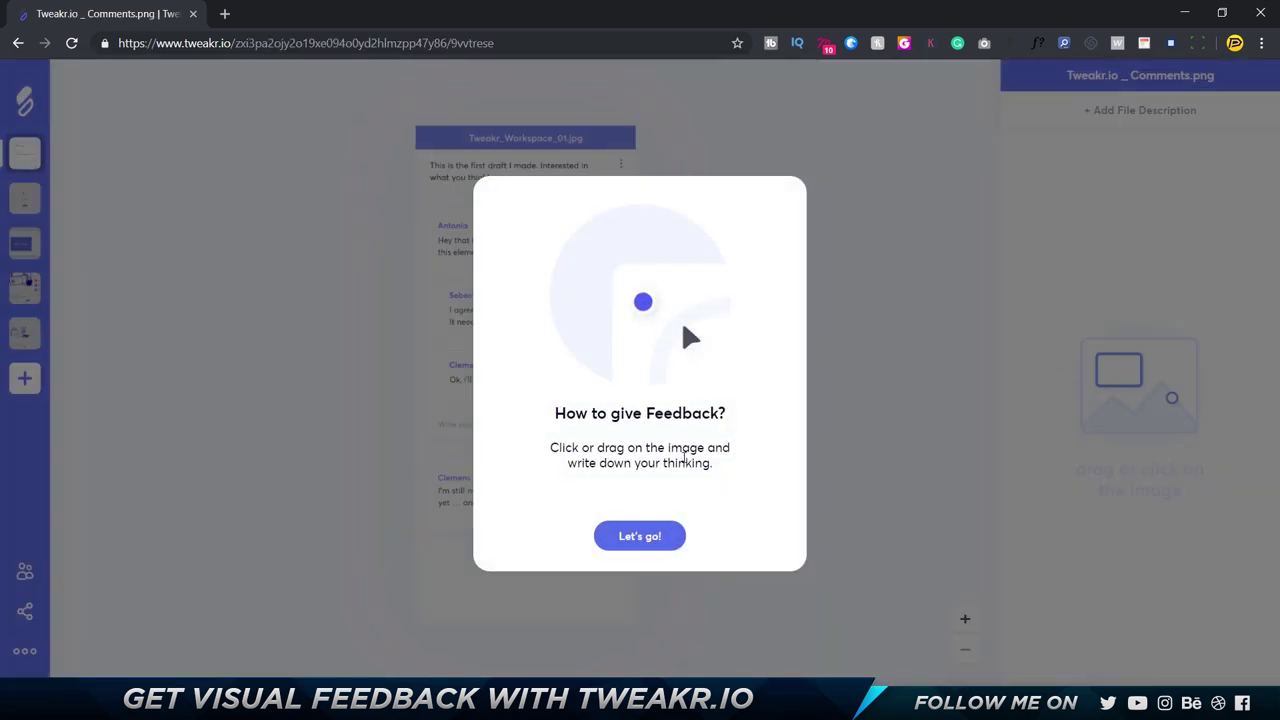
left_click(656, 538)
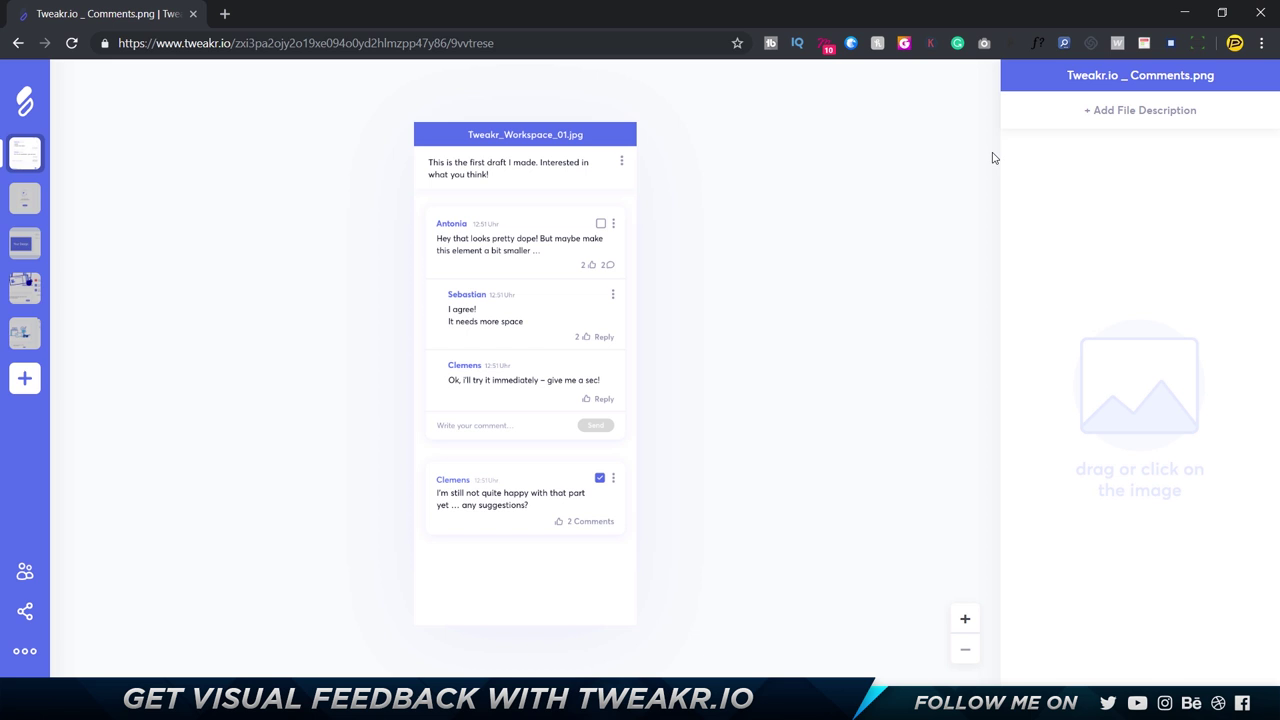
- Save the file description "This is the first draft." for Tweakr.io _ Comments.png and check its edit options
left_click(1152, 111)
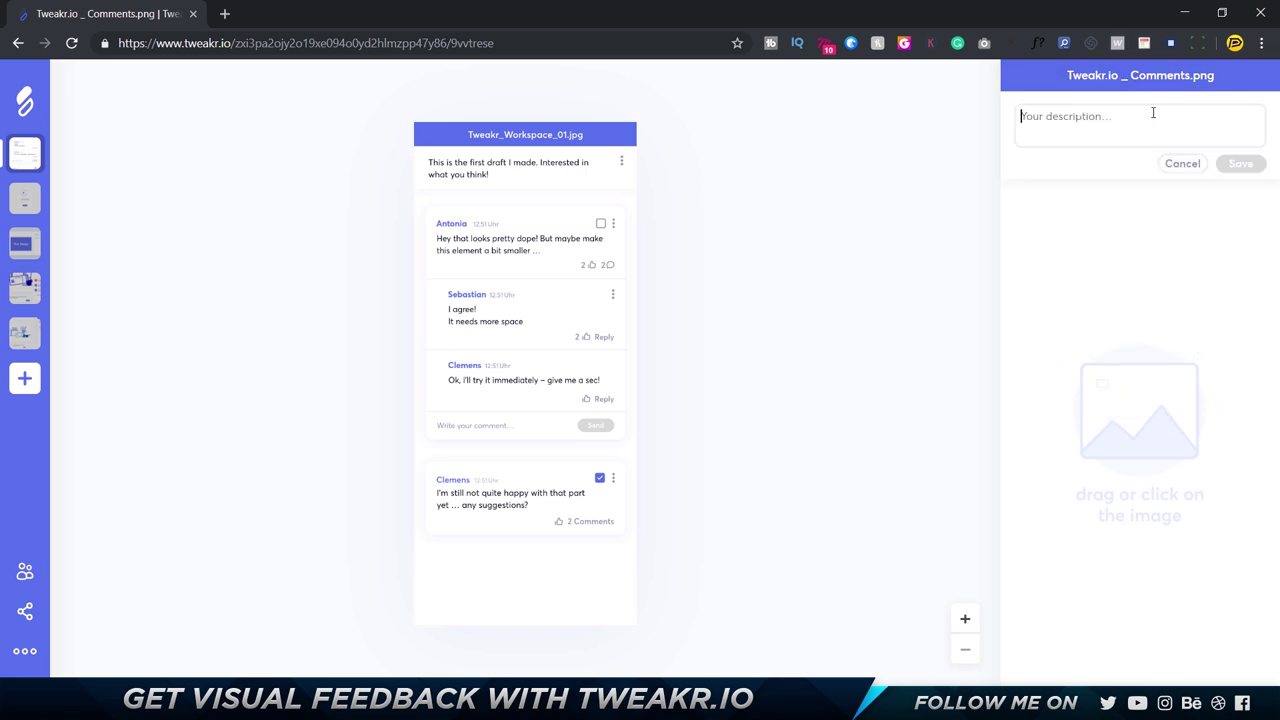
type("This is")
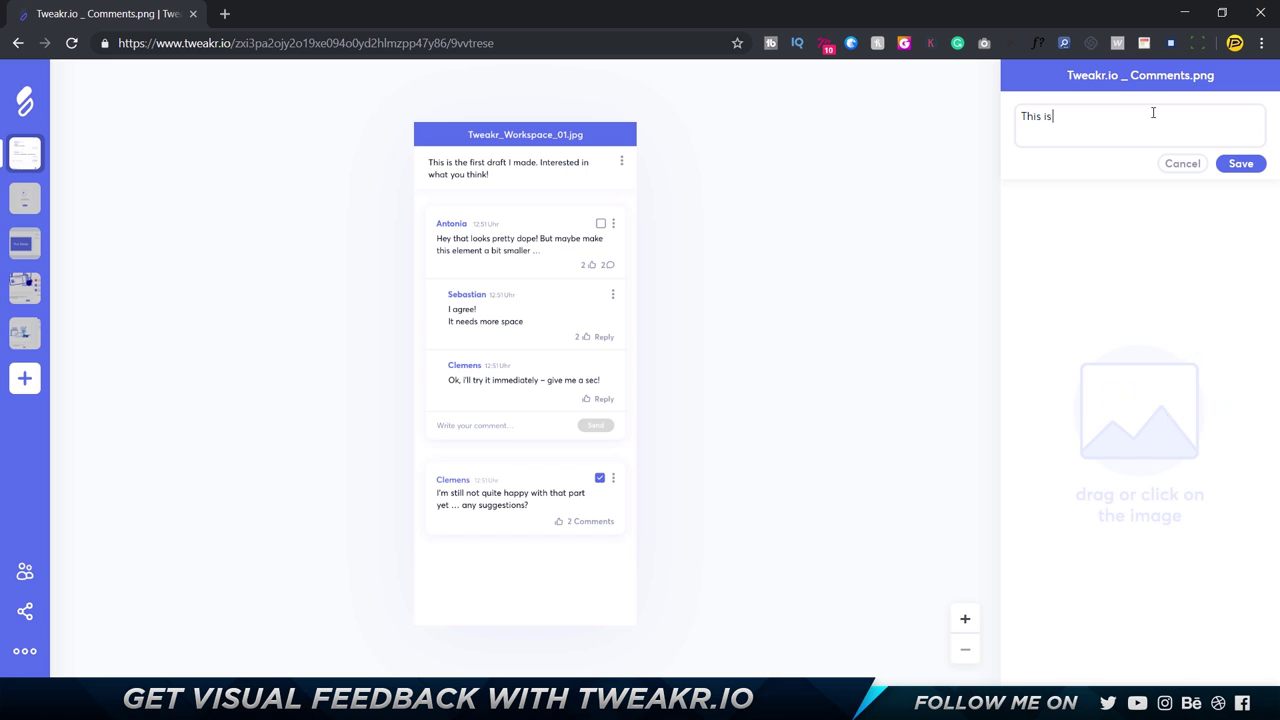
type(" the first draft.")
left_click(1241, 166)
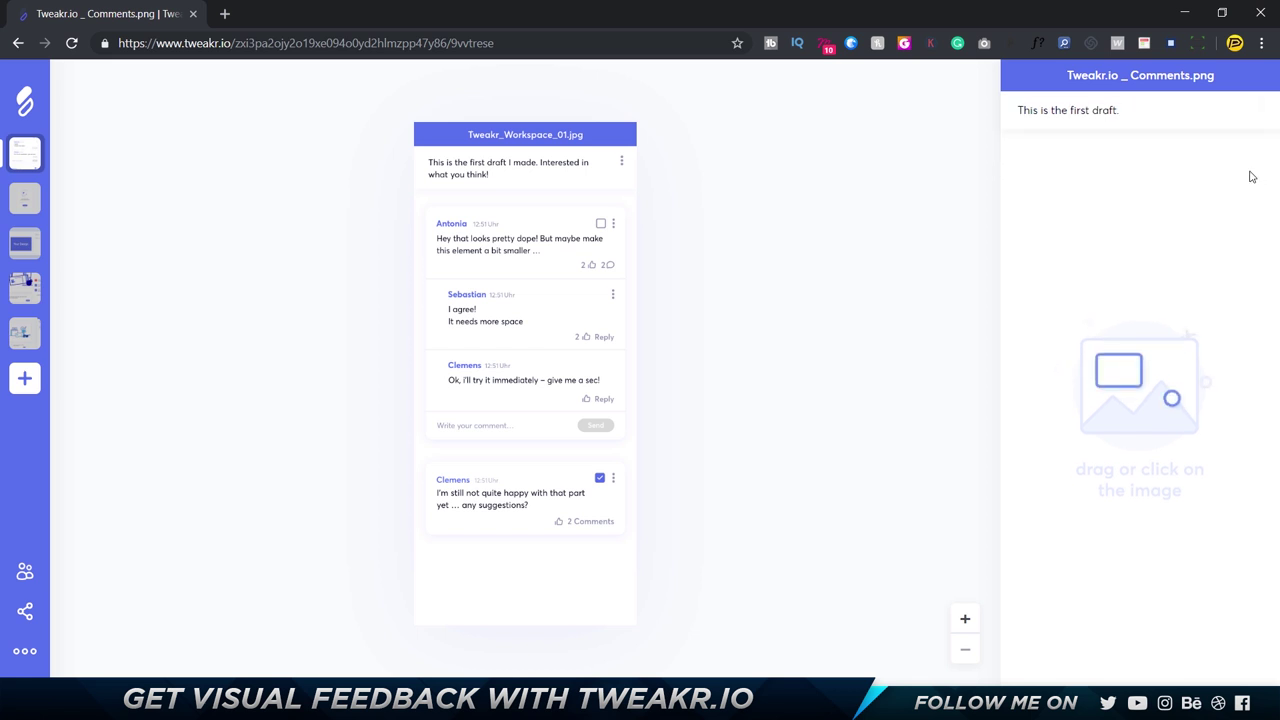
left_click(1261, 106)
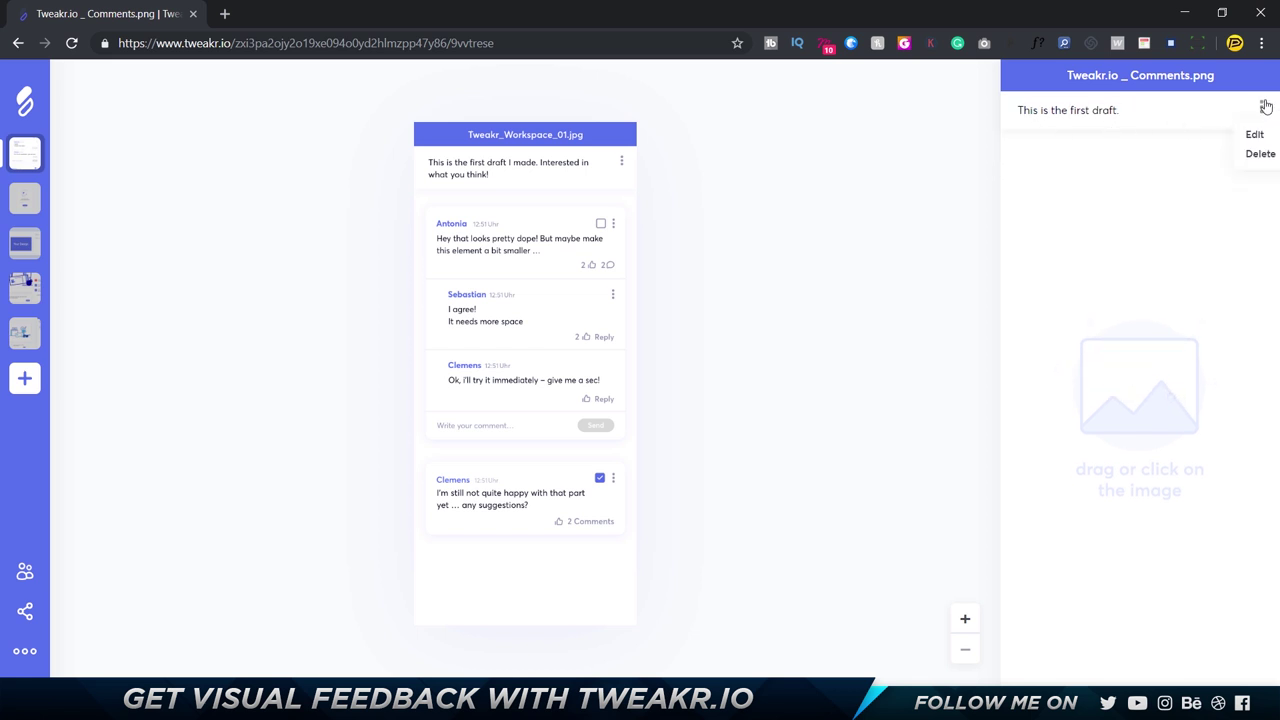
left_click(1168, 220)
- Mark the lowest comment card in the image with a rectangle and send the feedback "Added rounded corners as requested"
left_click(447, 368)
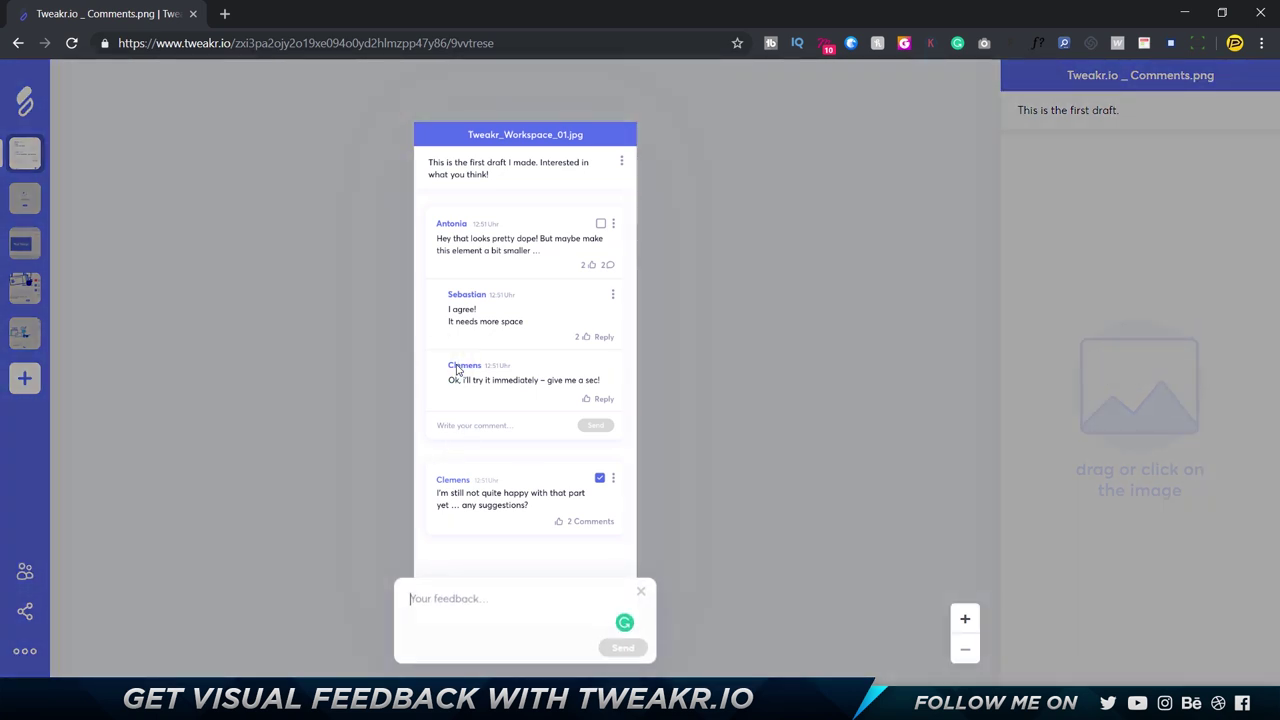
left_click(420, 462)
mouse_move(415, 458)
left_mouse_down()
mouse_move(443, 514)
mouse_move(550, 555)
mouse_move(628, 563)
mouse_move(651, 537)
mouse_move(506, 428)
mouse_move(428, 285)
mouse_move(472, 230)
mouse_move(428, 214)
mouse_move(416, 117)
mouse_move(628, 115)
mouse_move(721, 256)
mouse_move(739, 109)
mouse_move(424, 465)
mouse_move(441, 440)
mouse_move(505, 410)
mouse_move(449, 409)
mouse_move(354, 537)
mouse_move(625, 548)
left_mouse_up()
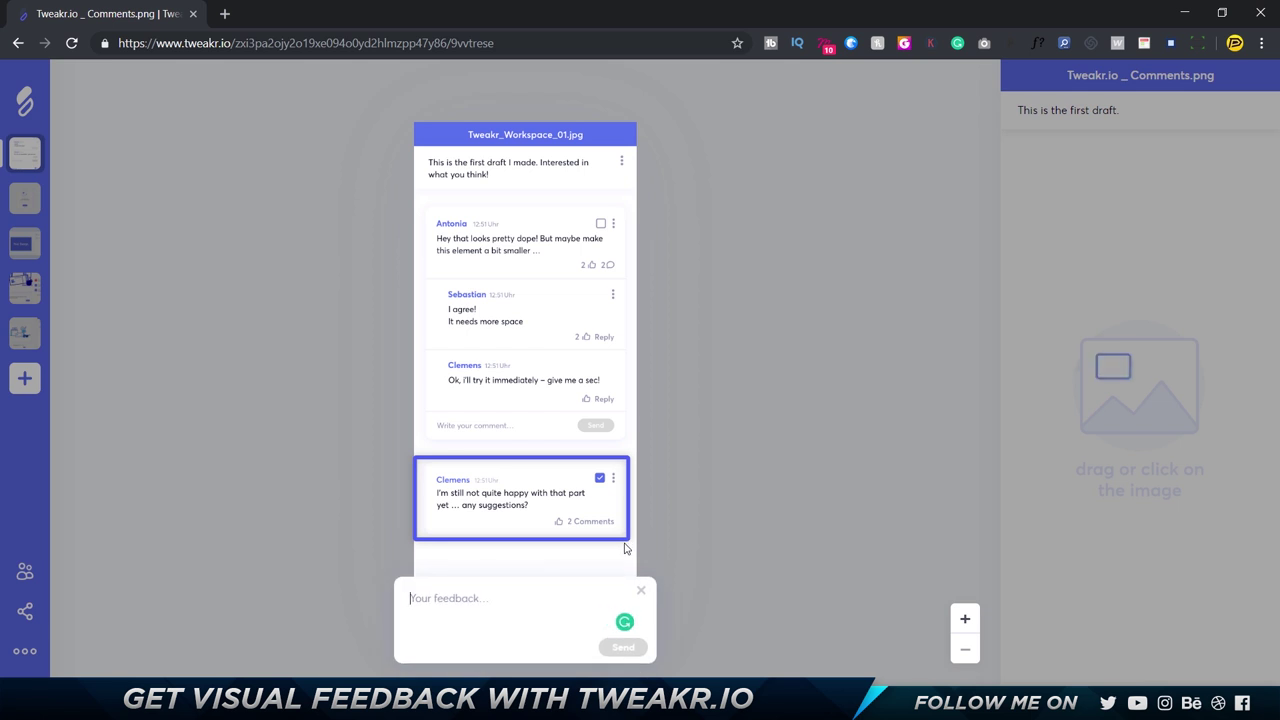
type("Added")
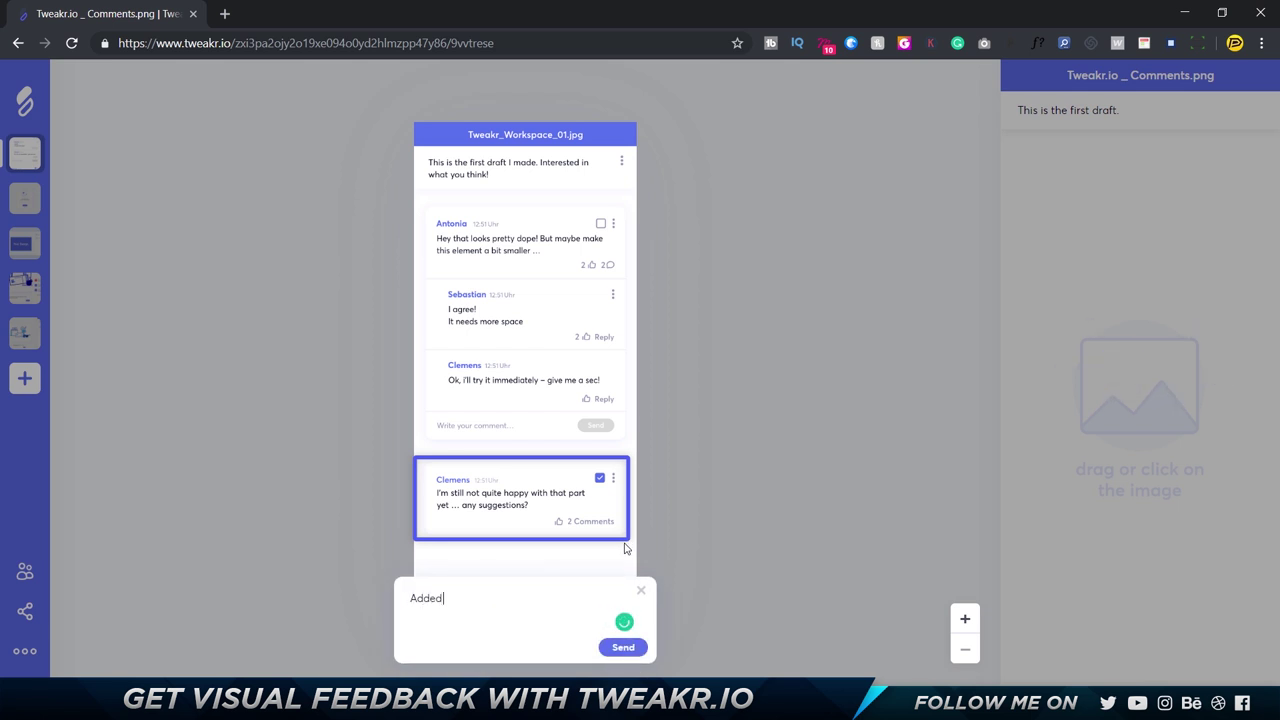
type(" rounded cou")
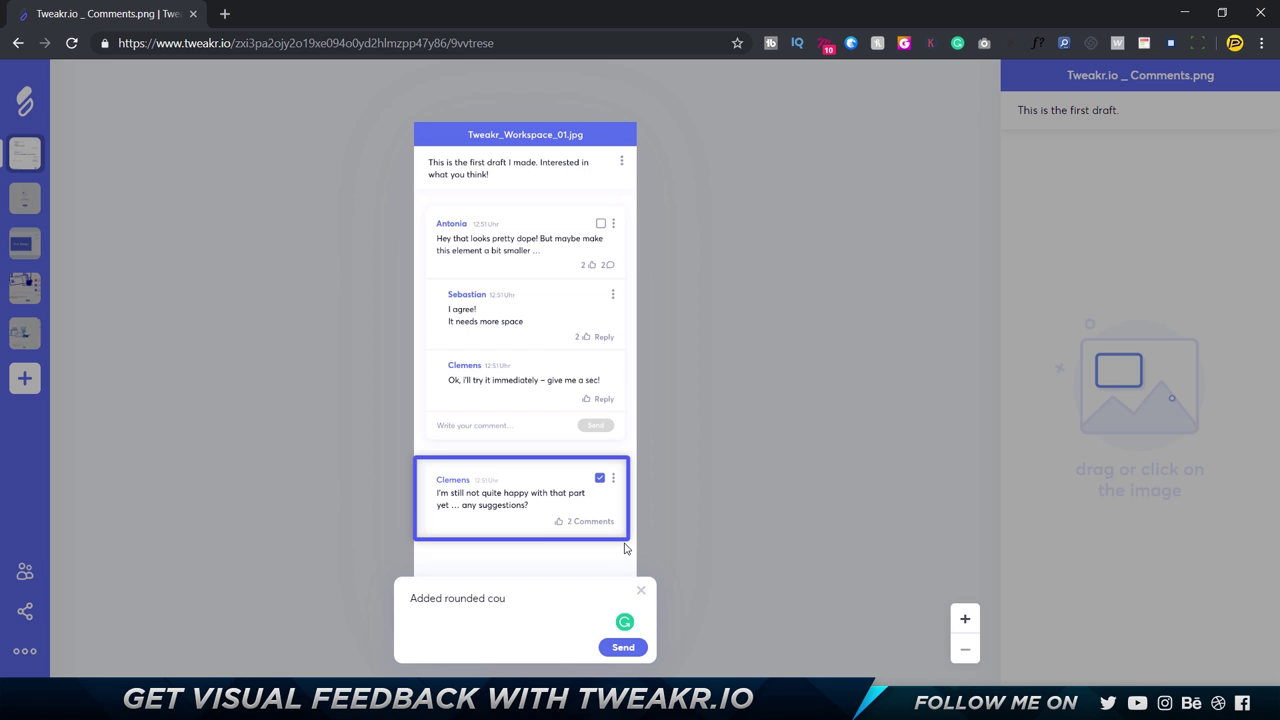
key("BackSpace")
type("rners as requested")
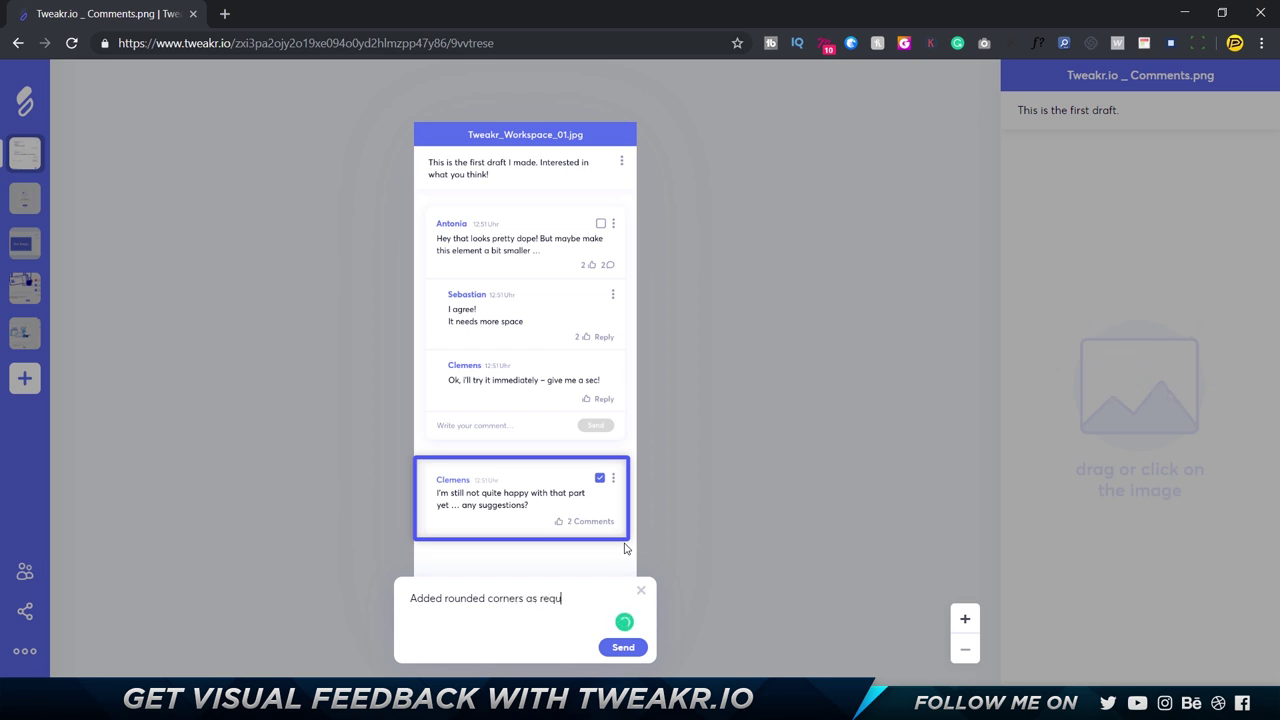
left_click(631, 654)
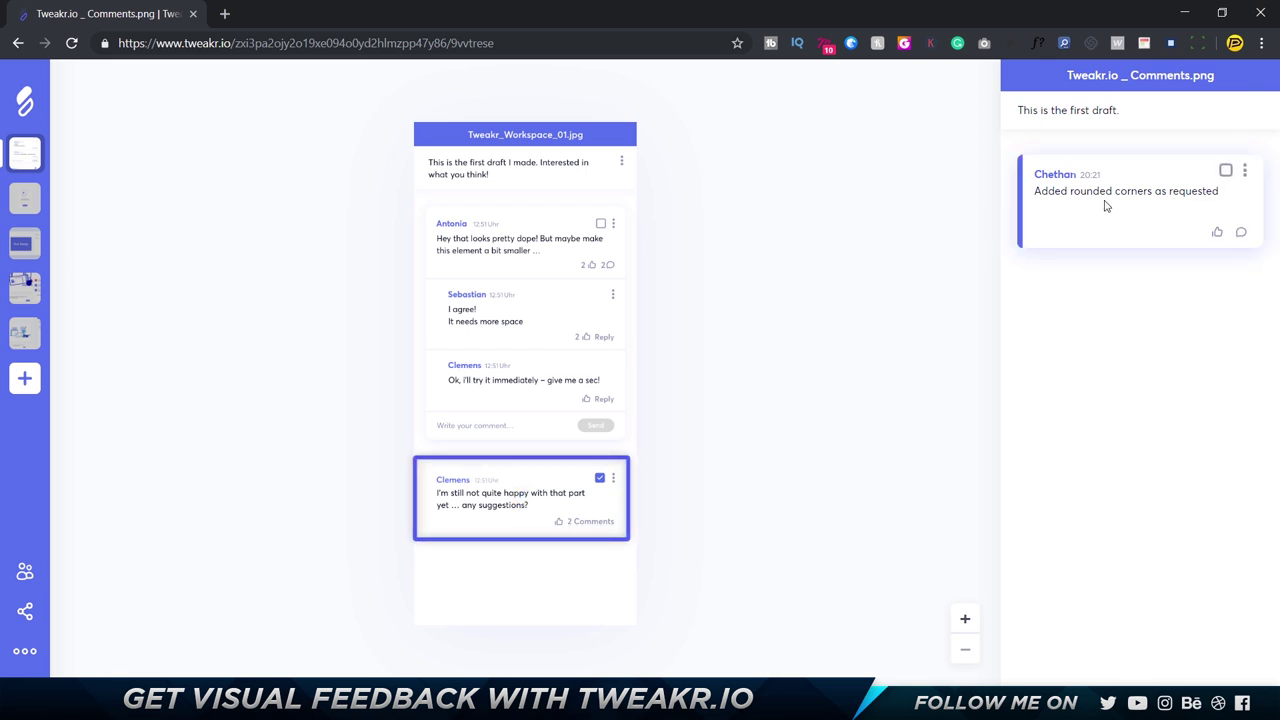
- Open the reply field of the "Added rounded corners as requested" feedback and view its available actions
left_click(1066, 238)
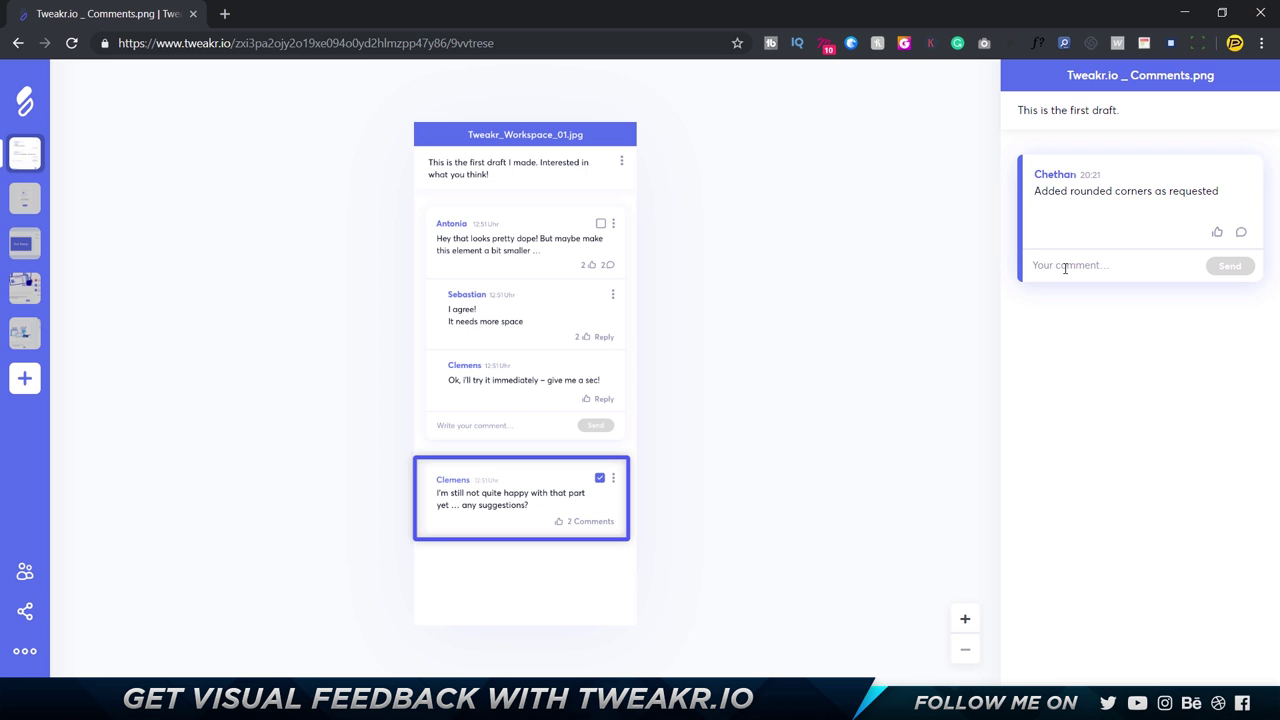
mouse_move(1222, 236)
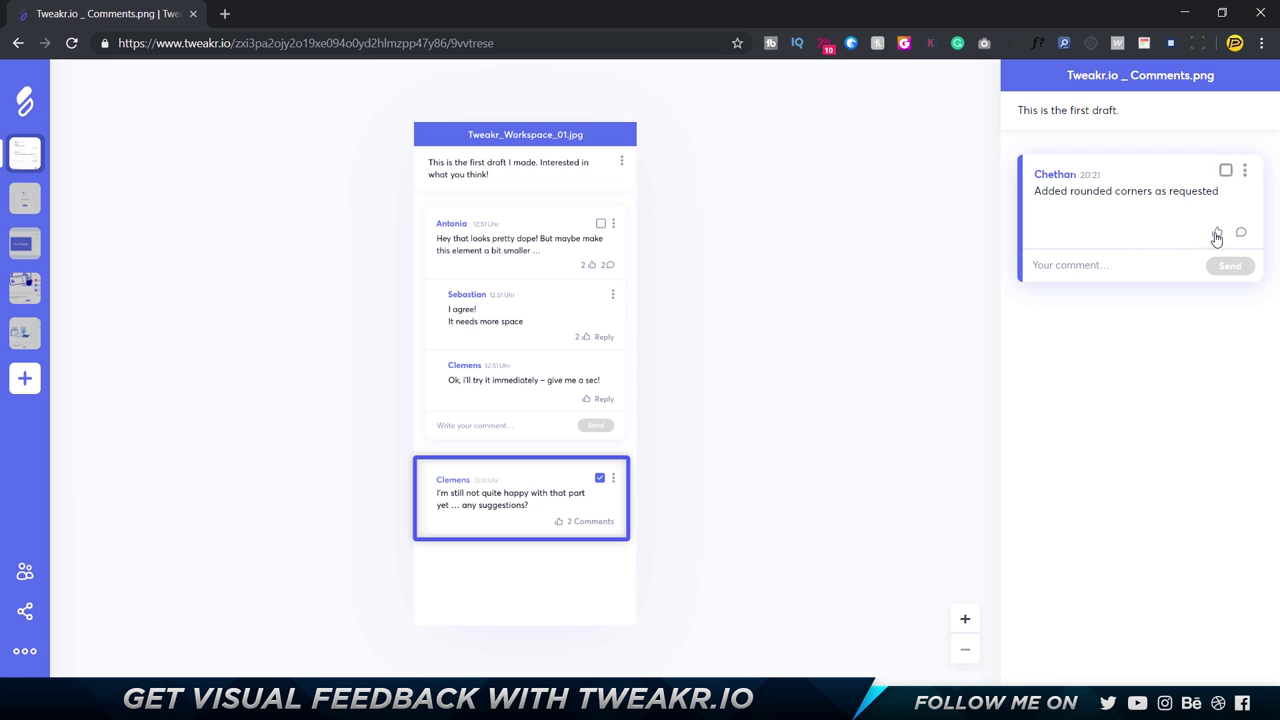
left_click(1245, 171)
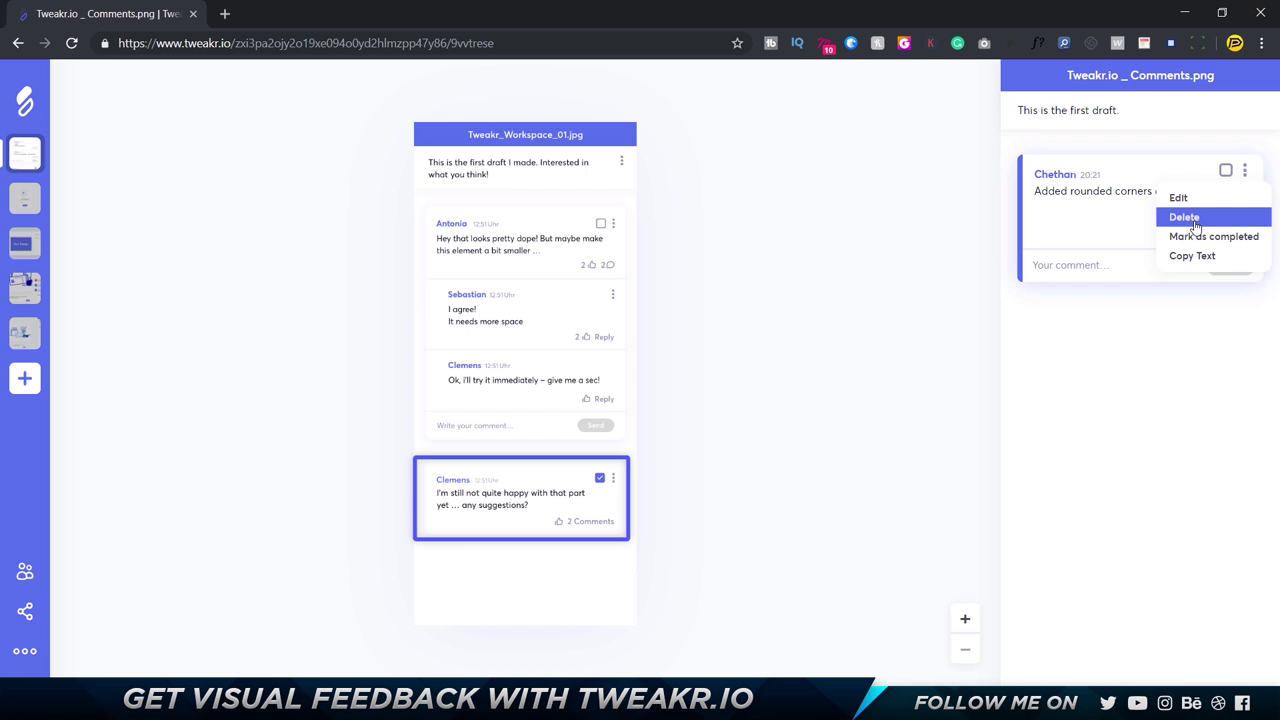
- View the Tweakr.io _ Entry.png file and return to Tweakr.io _ Comments.png
left_click(25, 198)
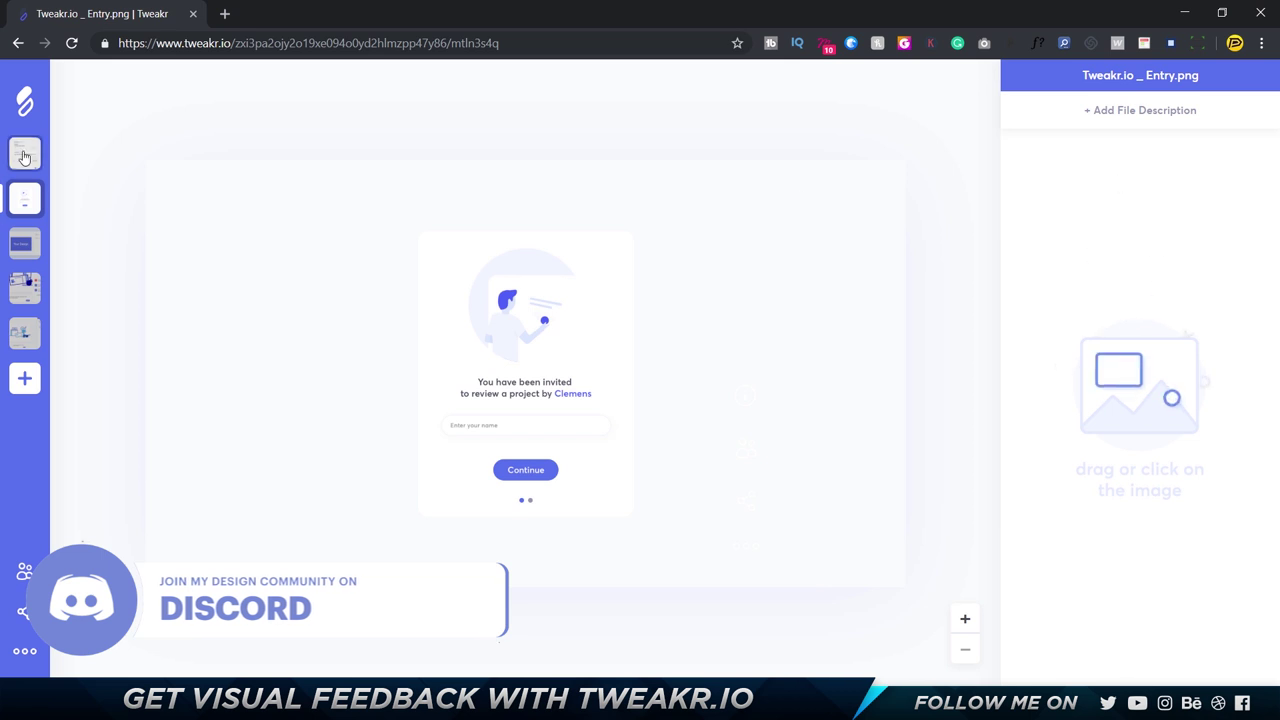
left_click(25, 155)
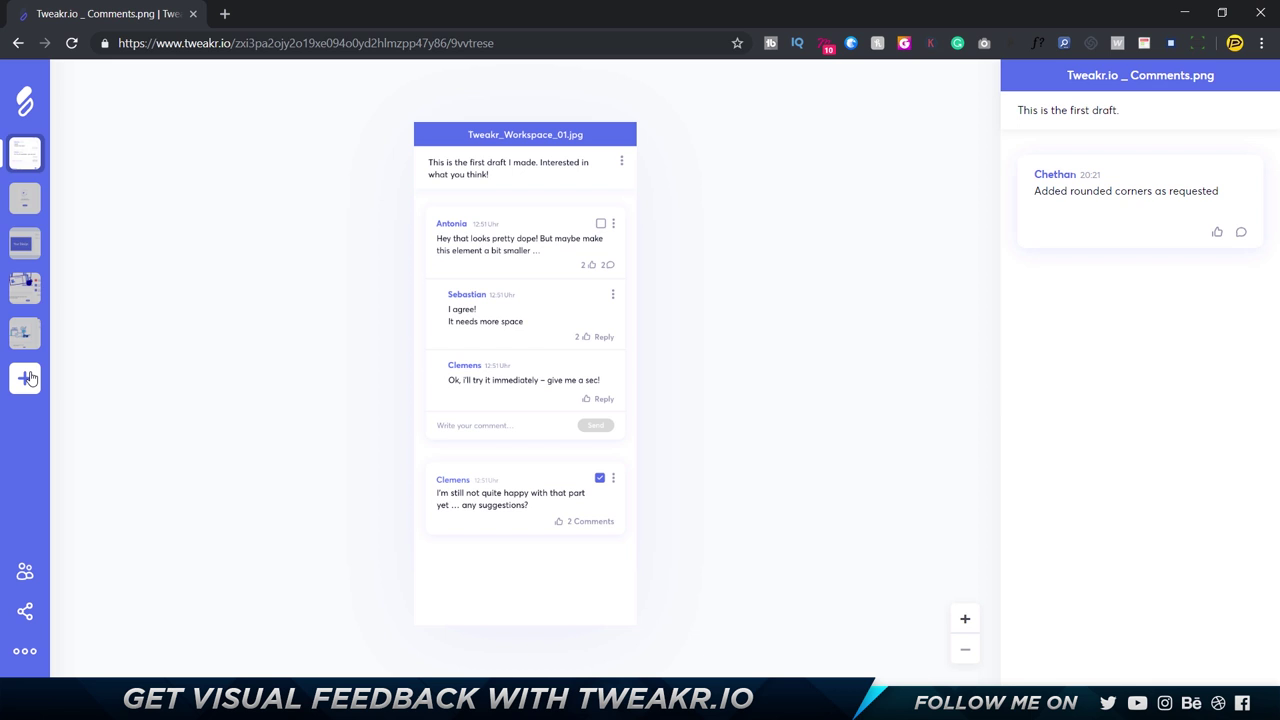
- View the workspace's member list and its share link
left_click(25, 571)
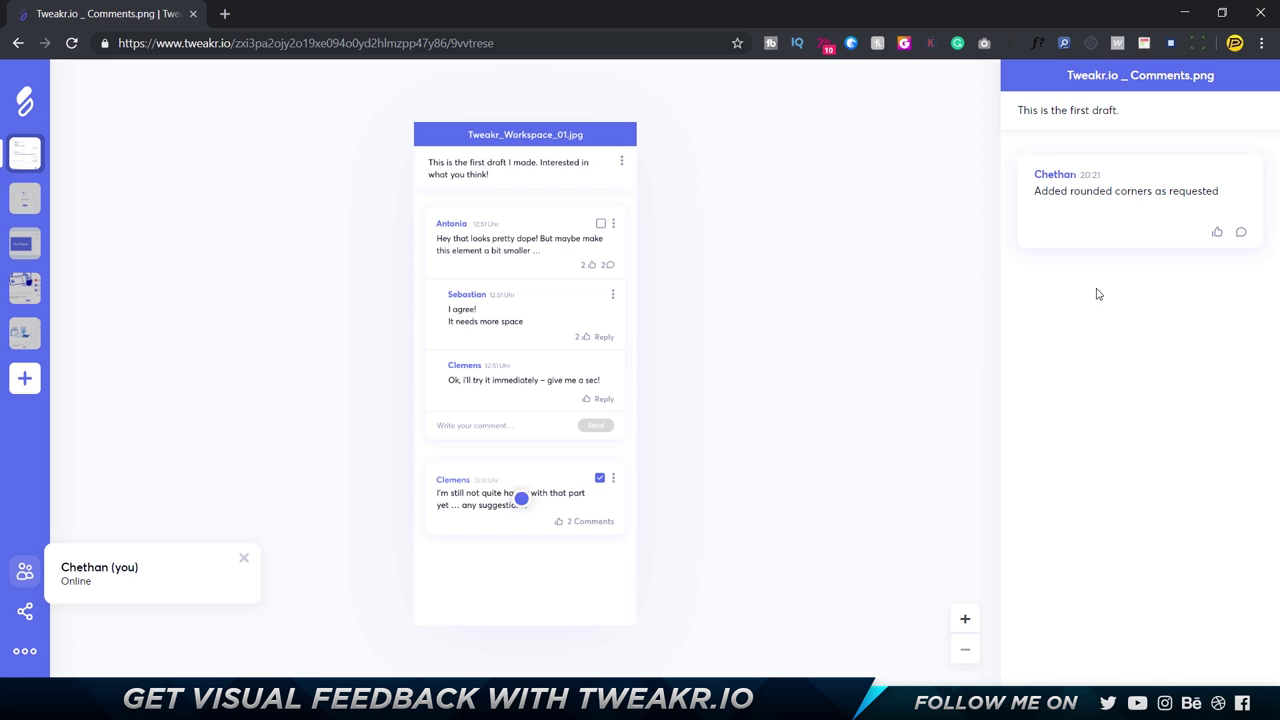
left_click(25, 611)
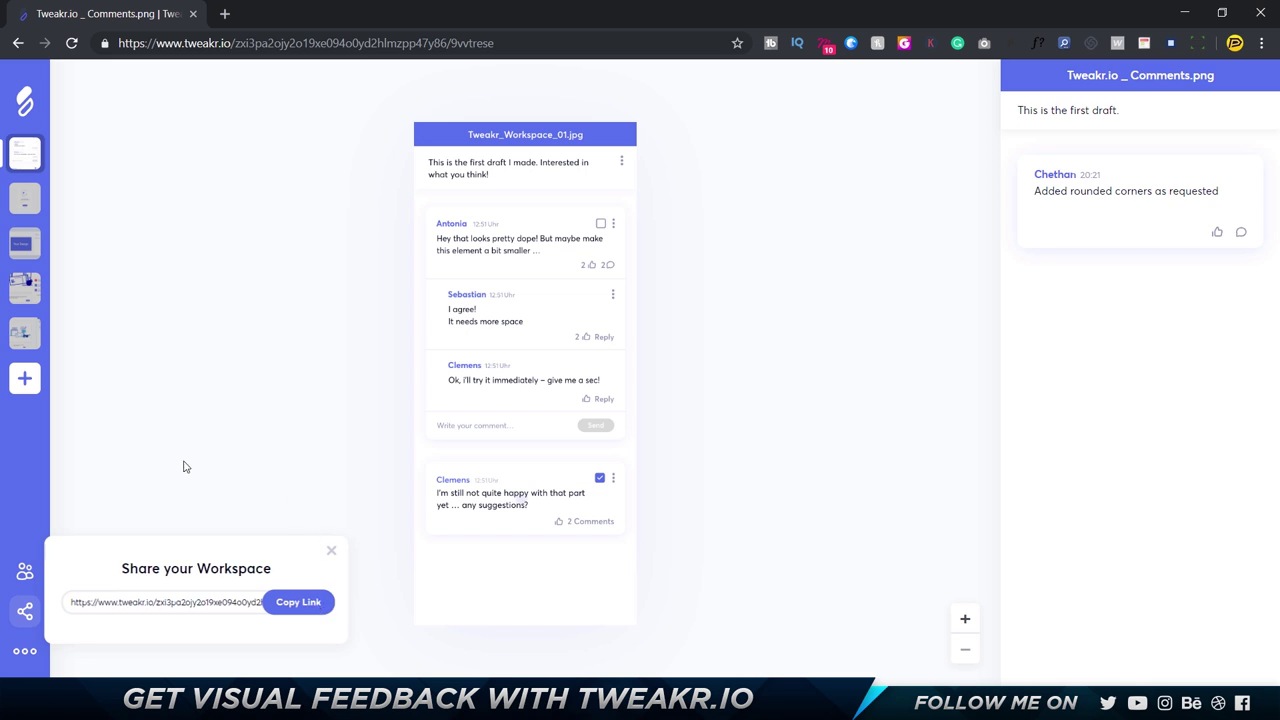
- Show the feedback tutorial from the workspace's additional options and dismiss it
left_click(25, 652)
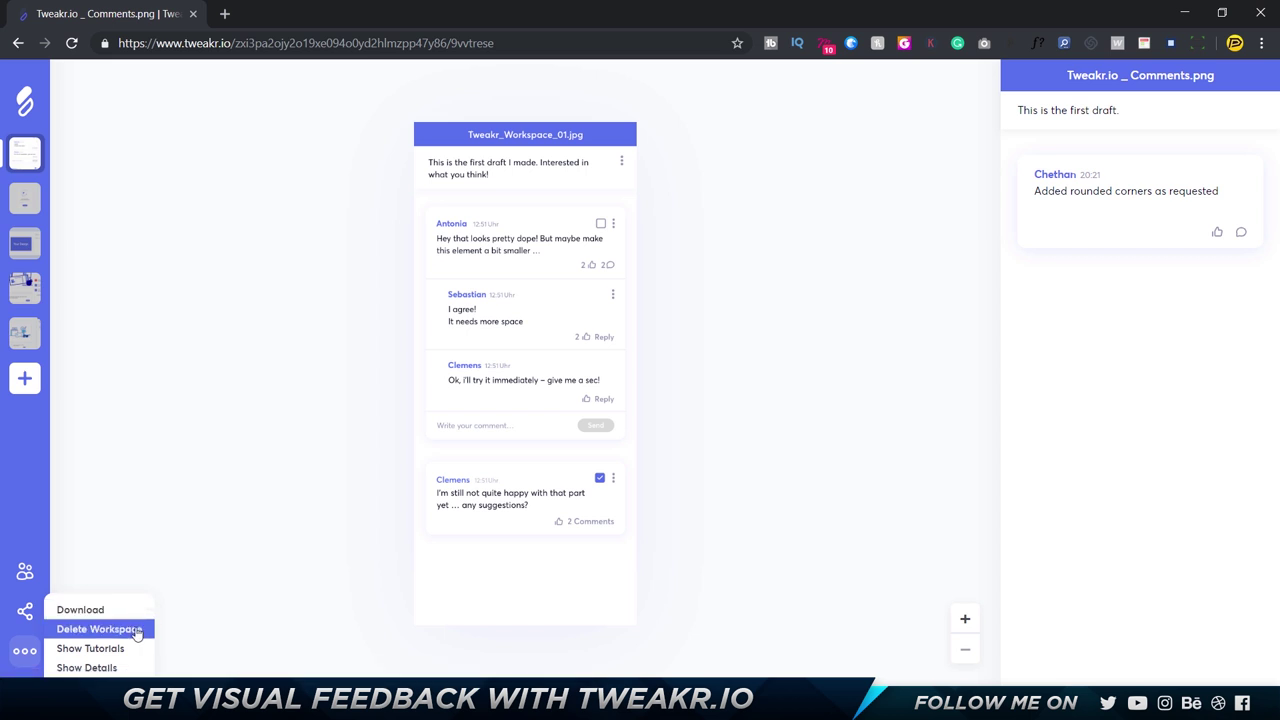
left_click(127, 659)
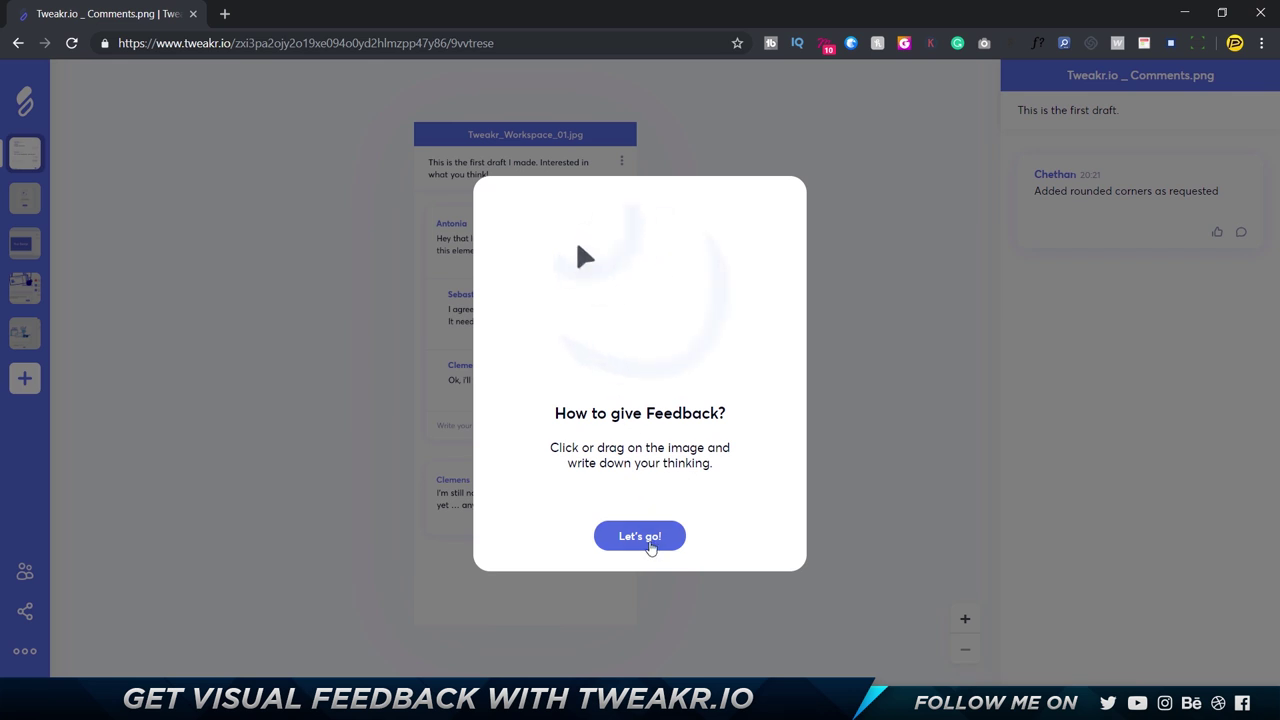
left_click(652, 540)
- View the creator, upload date, filename and file size details of Tweakr.io _ Comments.png, and close them
left_click(25, 650)
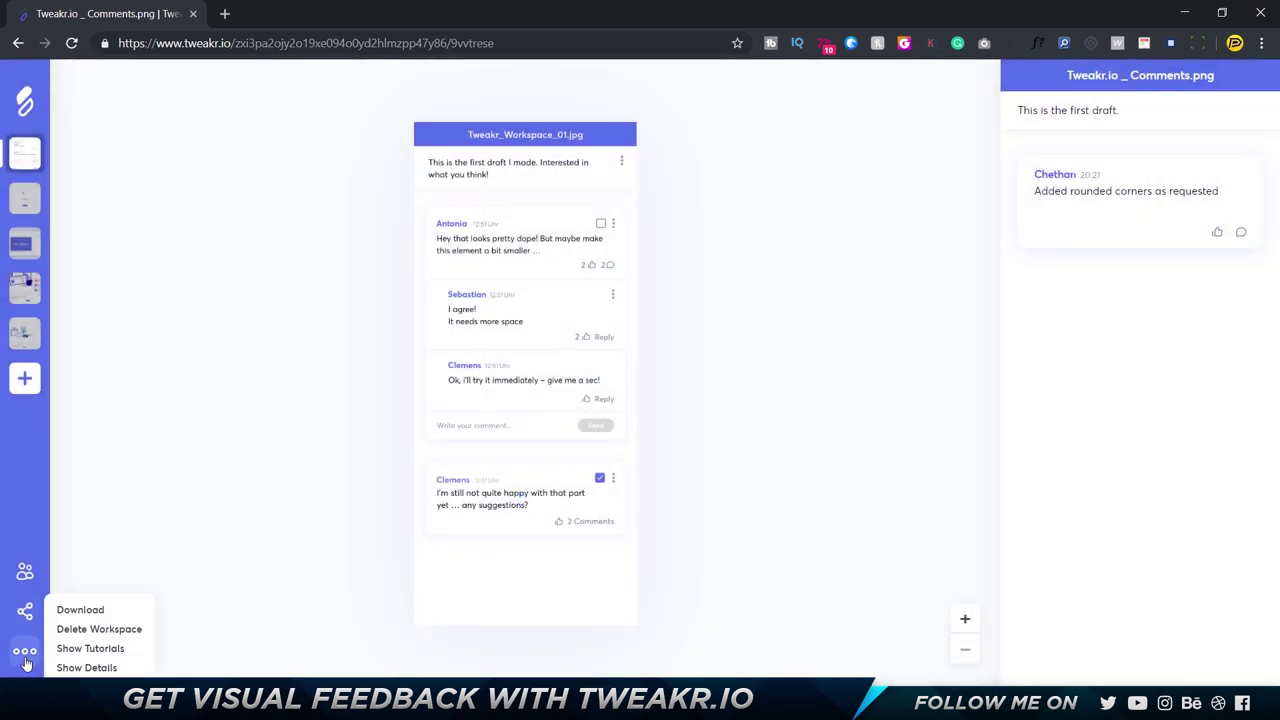
left_click(90, 670)
double_click(128, 591)
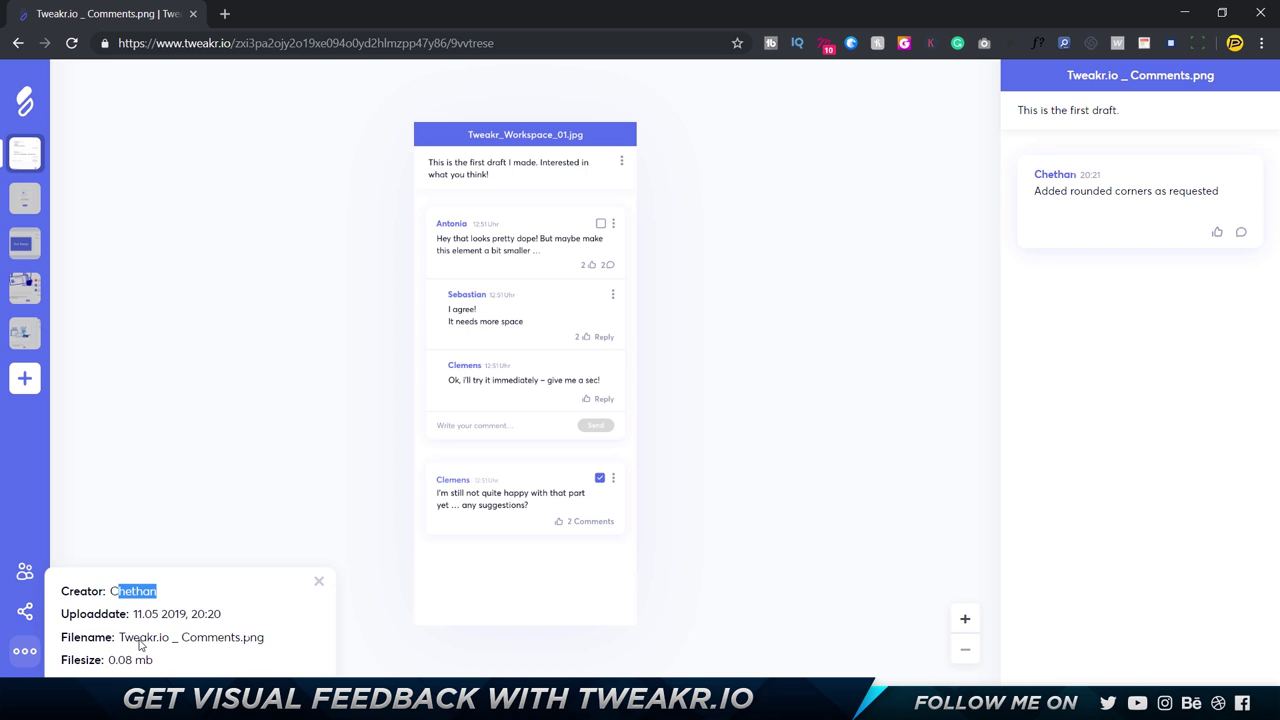
left_click_drag(140, 643, 235, 660)
left_click(172, 643)
left_click(320, 584)
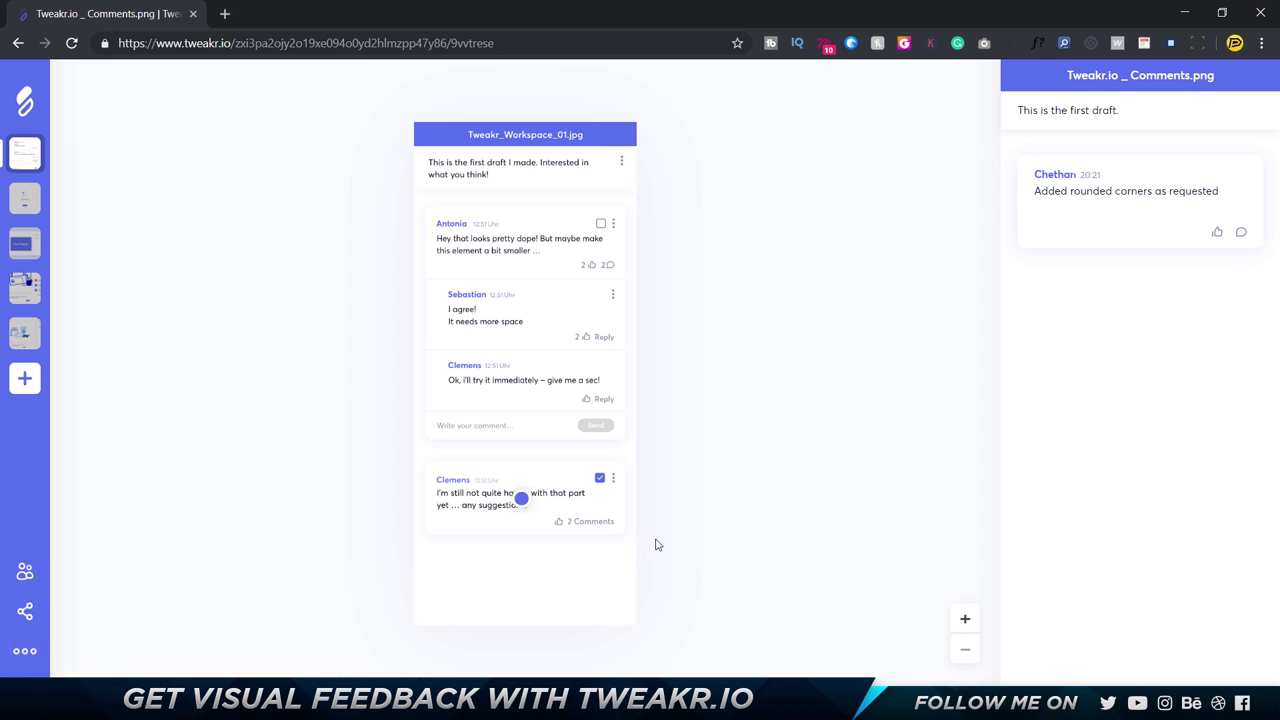
- Zoom in on the image, pan across its enlarged comment cards, and zoom back out to the full image
scroll(551, 320, "up", 5)
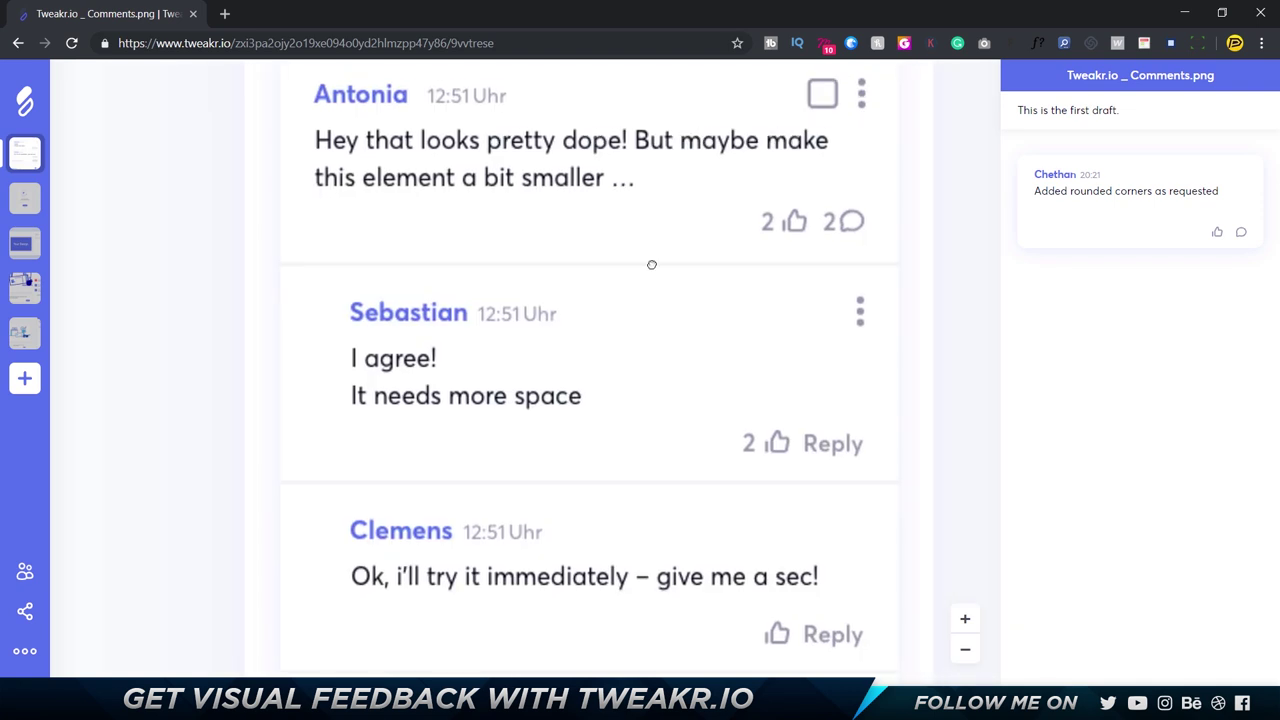
scroll(651, 263, "up", 3)
scroll(634, 560, "down", 3)
left_click_drag(634, 560, 708, 391)
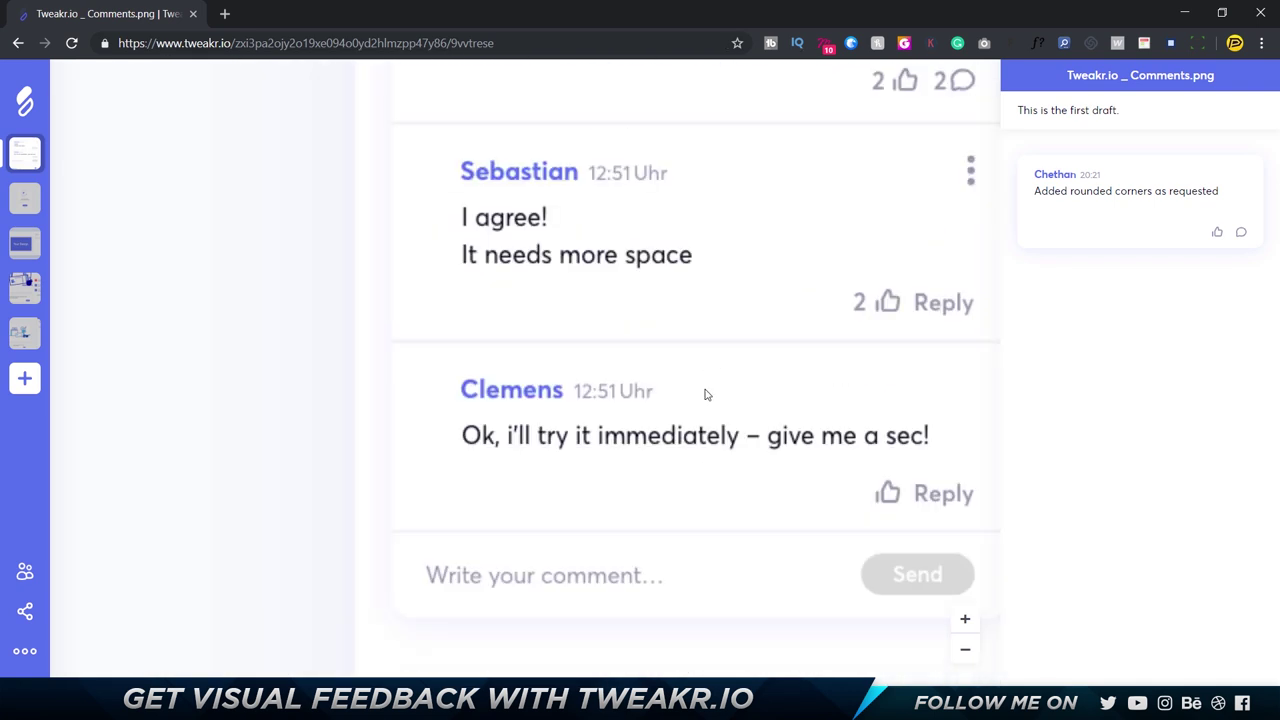
scroll(530, 254, "down", 5)
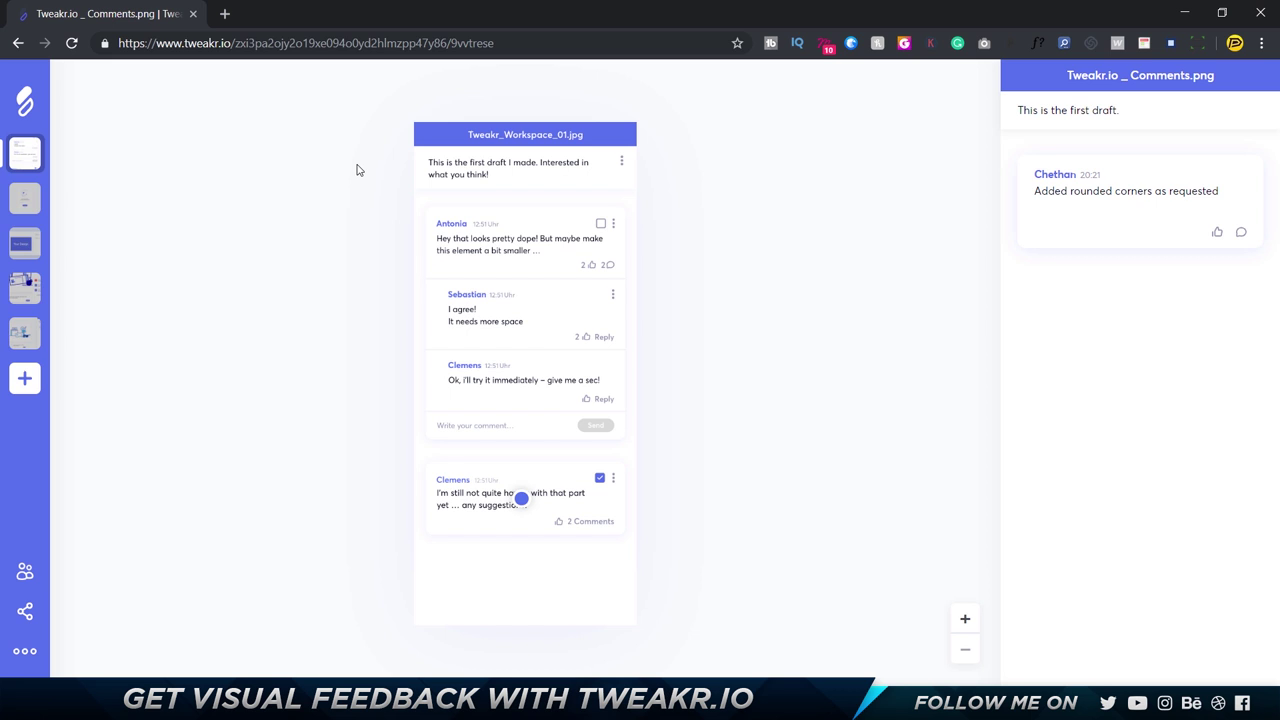
- Copy the workspace share link and open it in a new incognito window
left_click(25, 611)
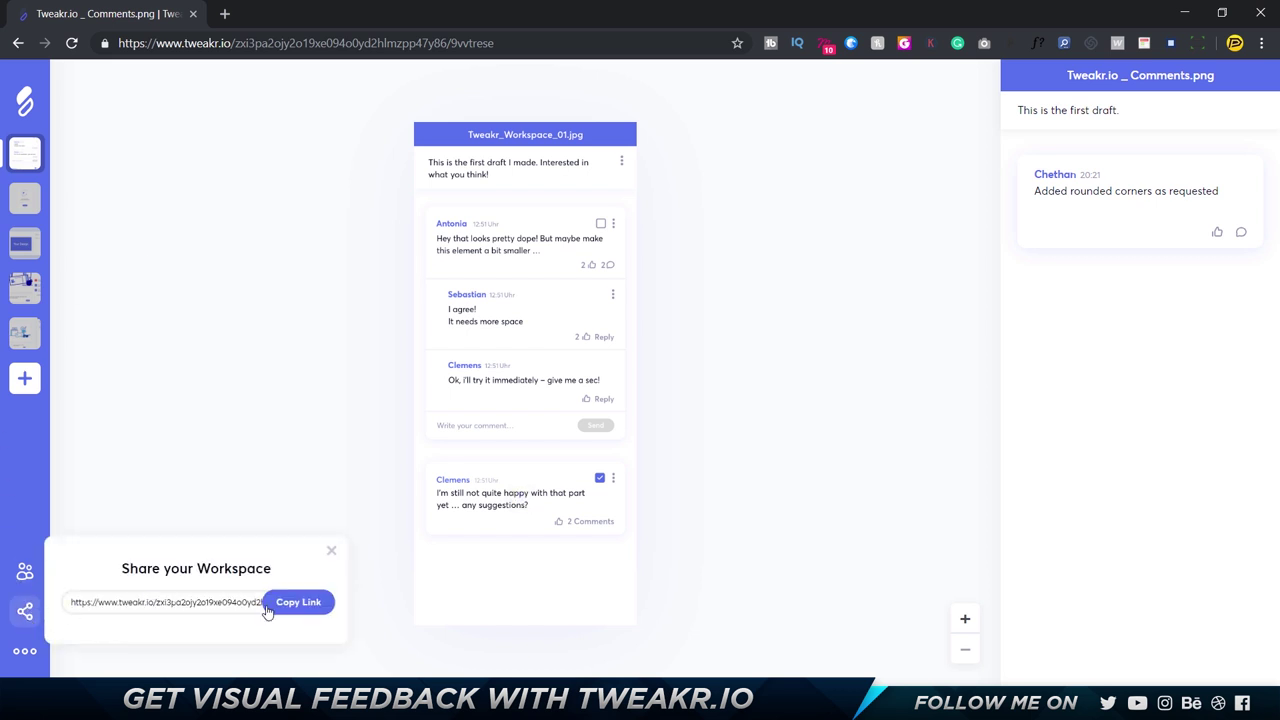
left_click(300, 604)
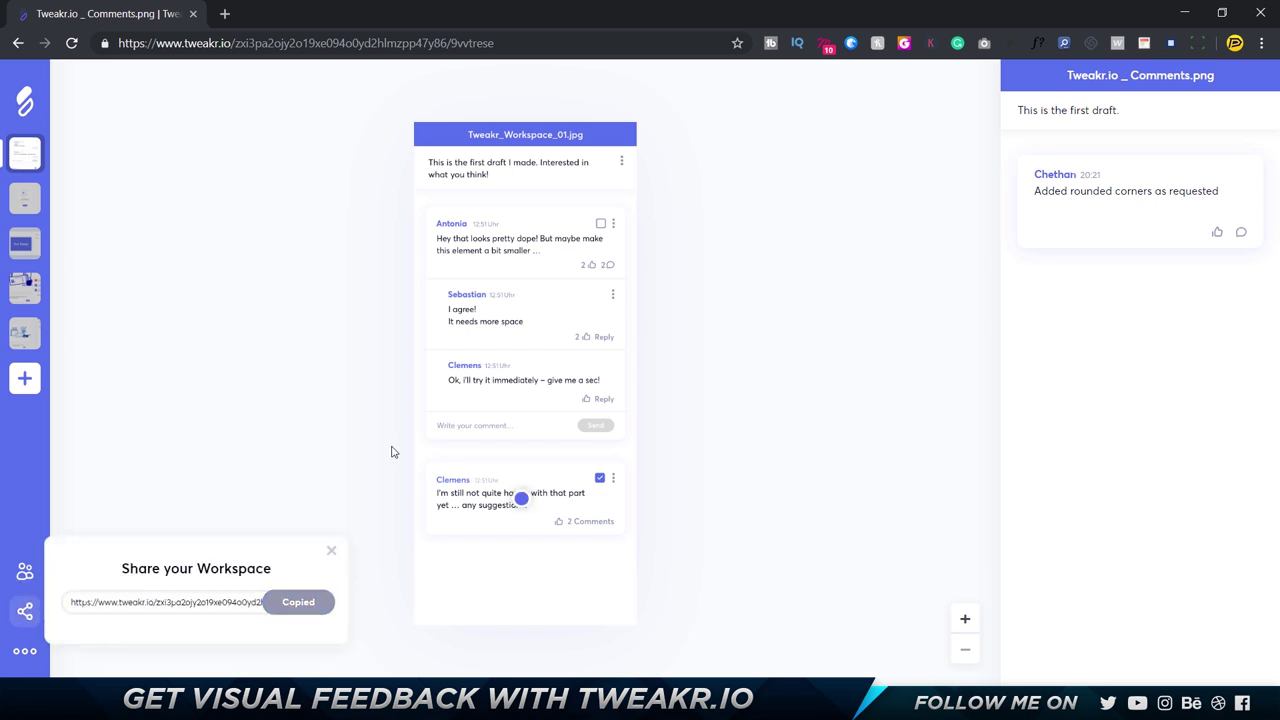
key("ctrl+shift+n")
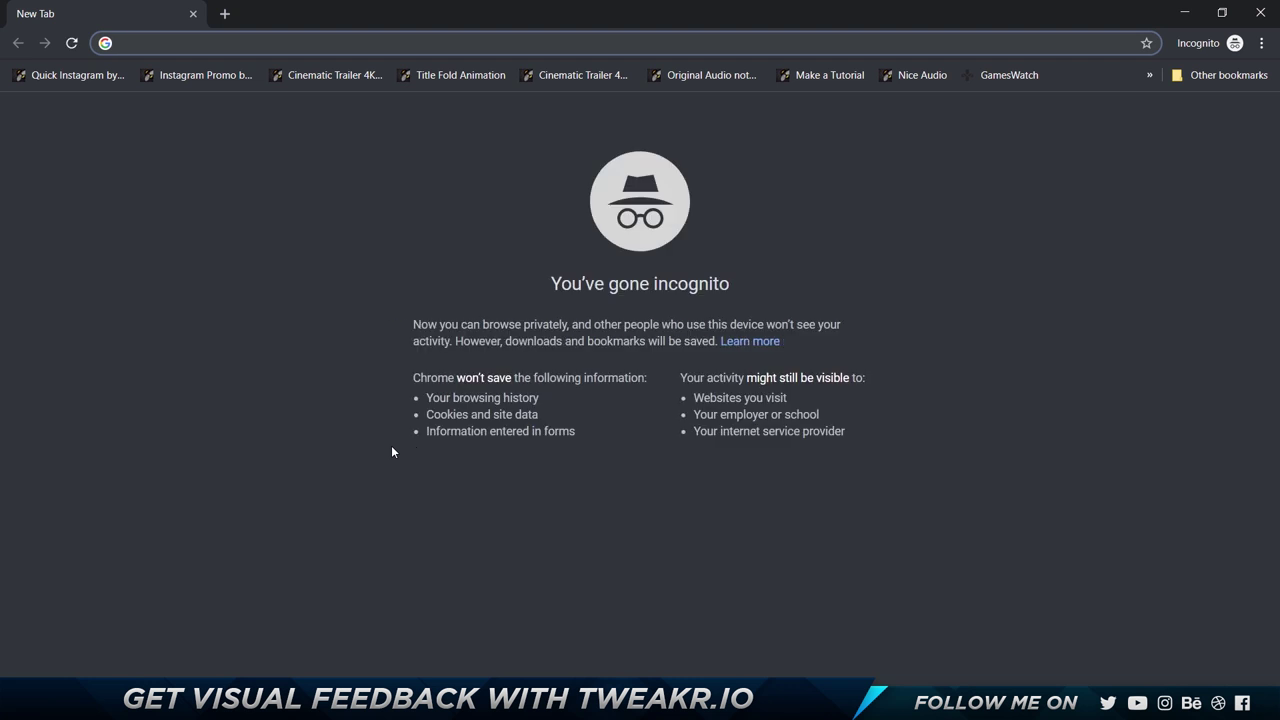
key("ctrl+v")
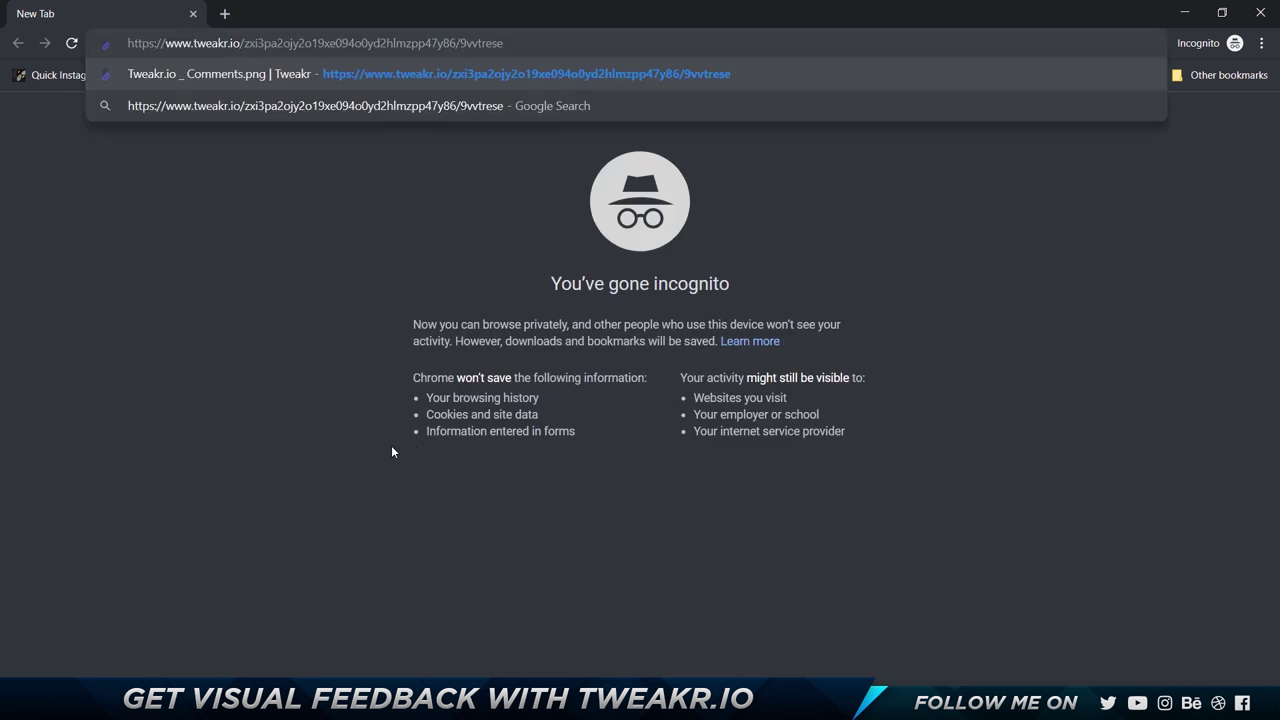
key("Return")
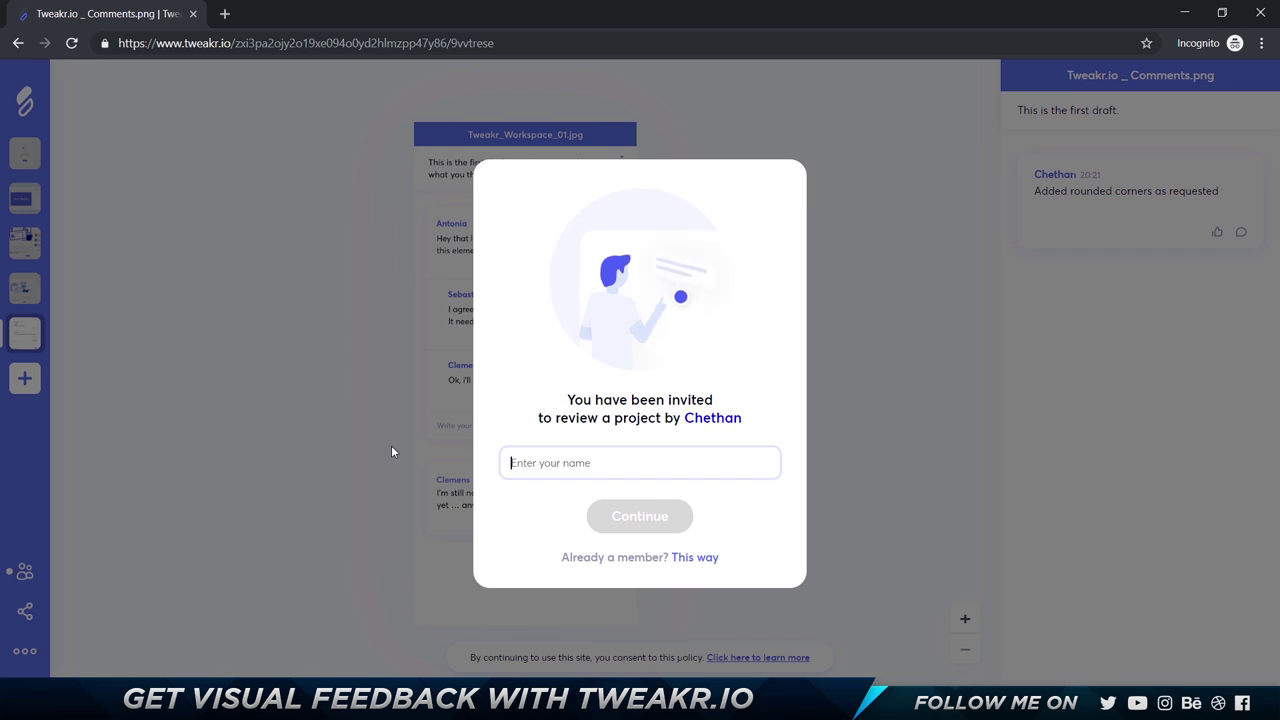
- Join the shared project under the name "Client" and dismiss the feedback introduction
type("Client")
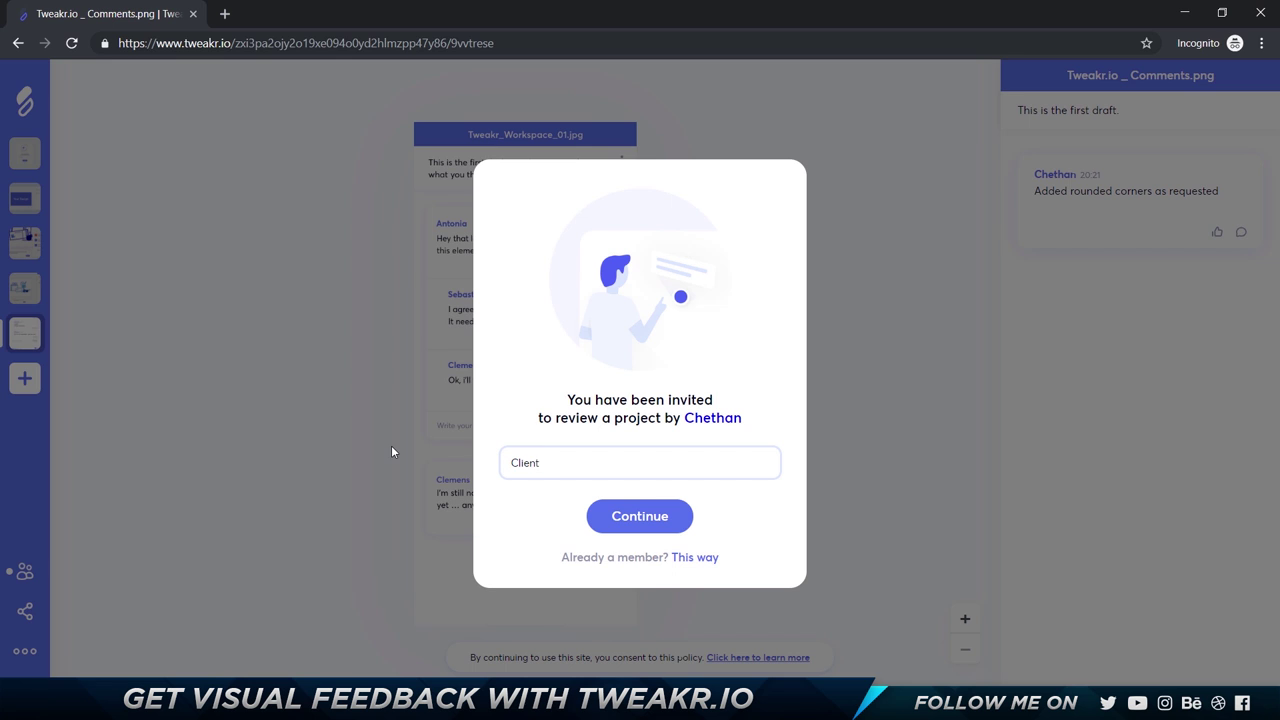
key("Return")
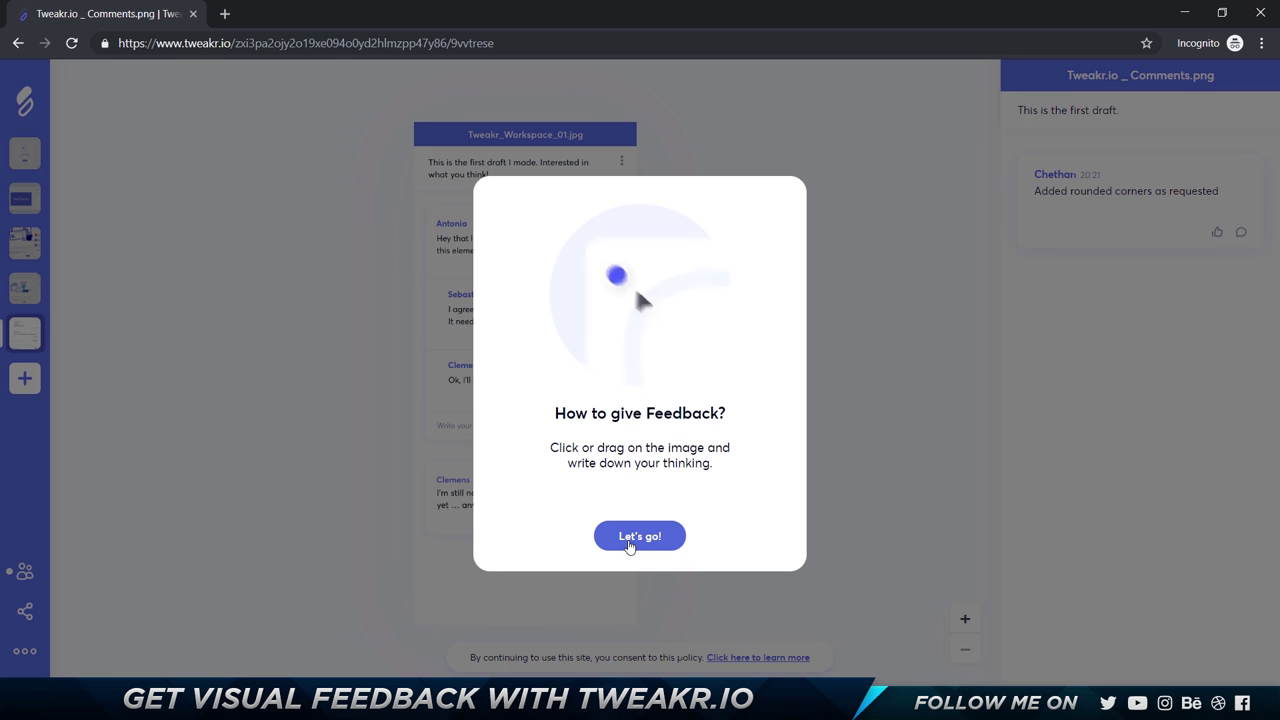
left_click(632, 545)
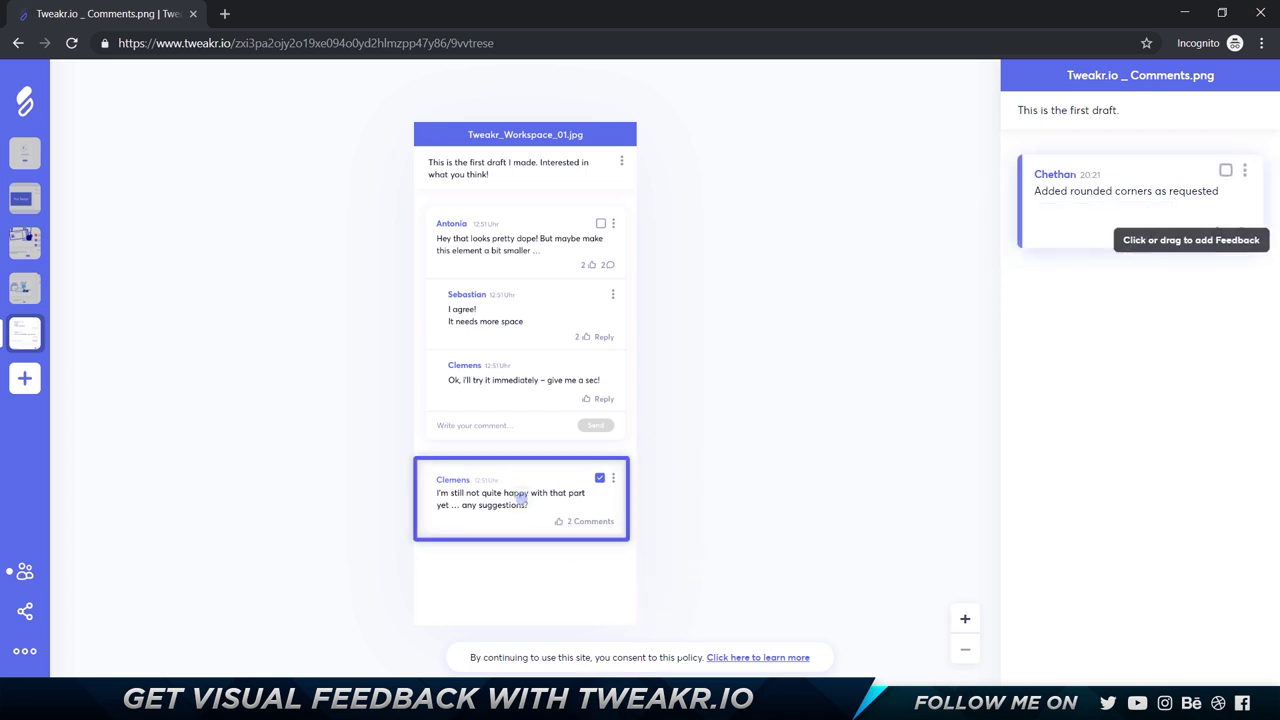
- Reply "Good job. Thanks" to the "Added rounded corners as requested" feedback and dismiss the e-mail updates prompt
left_click(1205, 228)
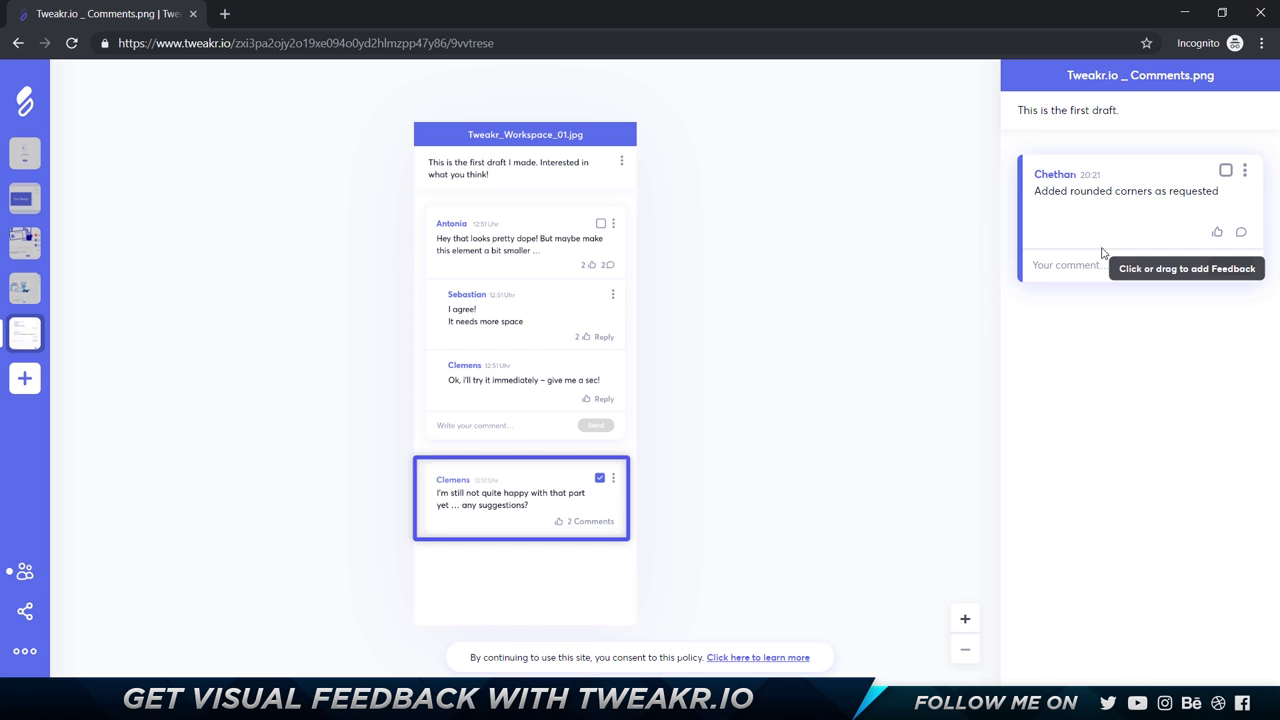
type("Good job. Thank")
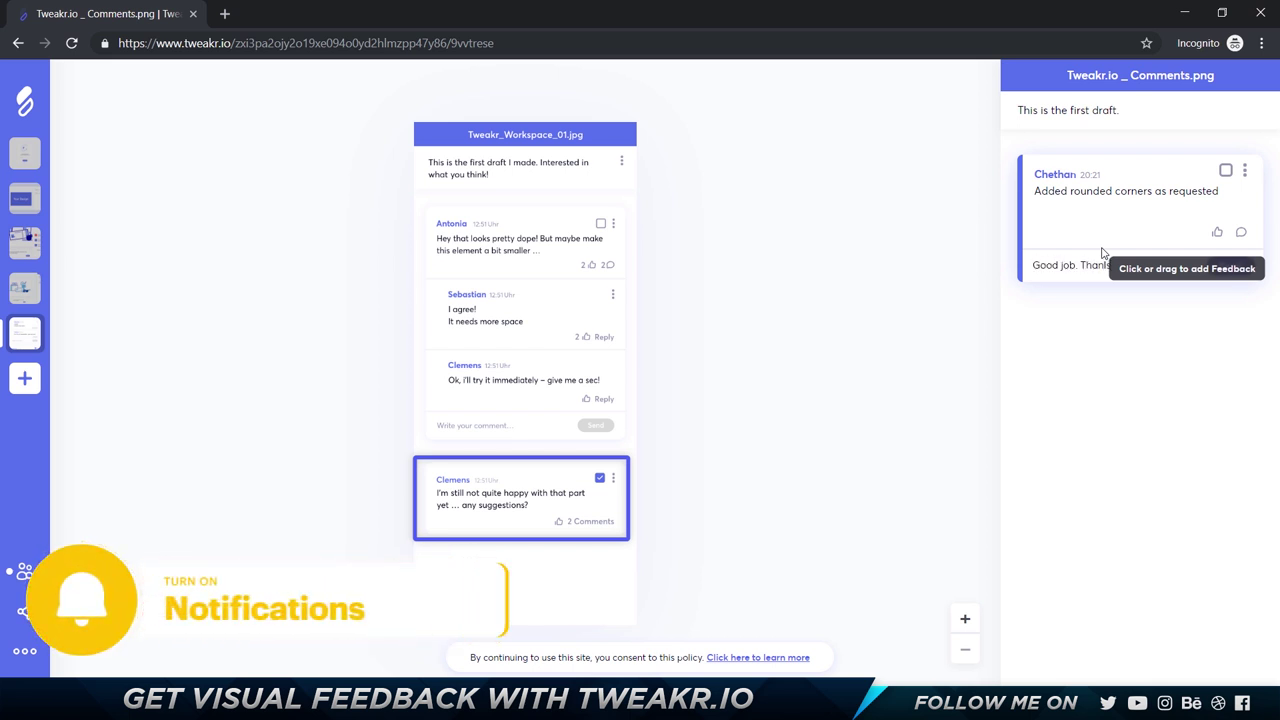
type("s")
key("Return")
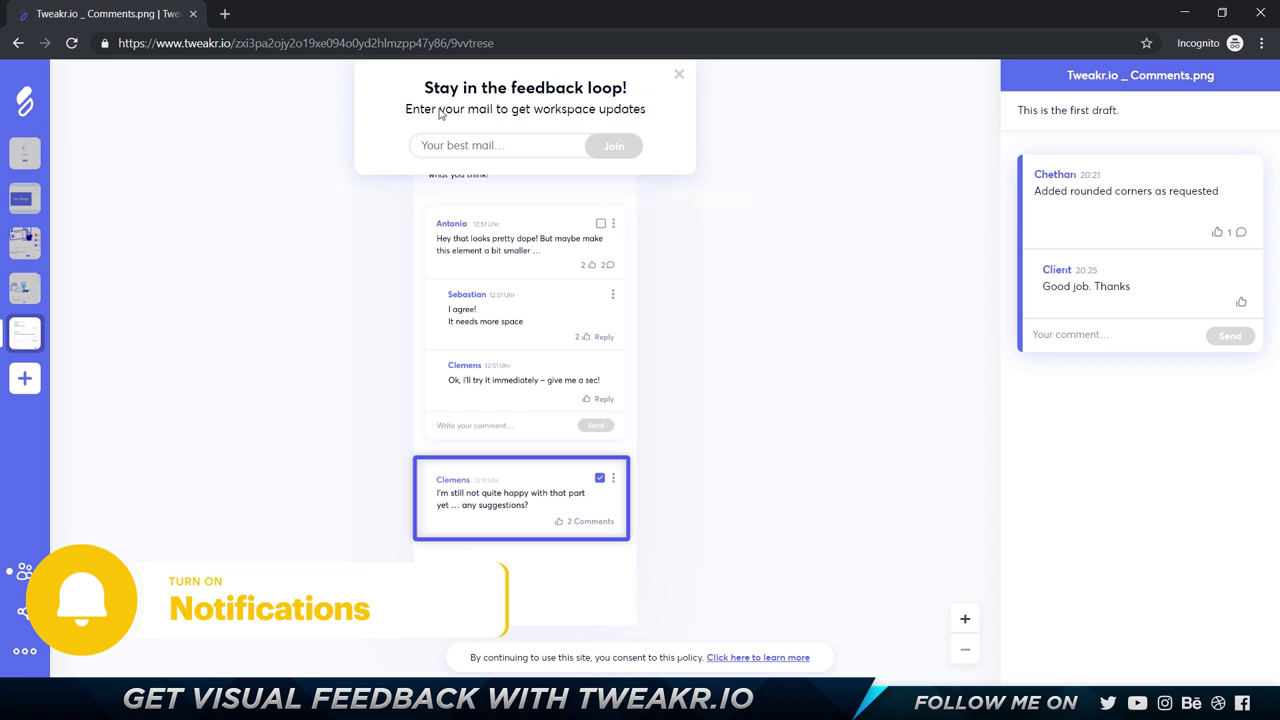
left_click(544, 138)
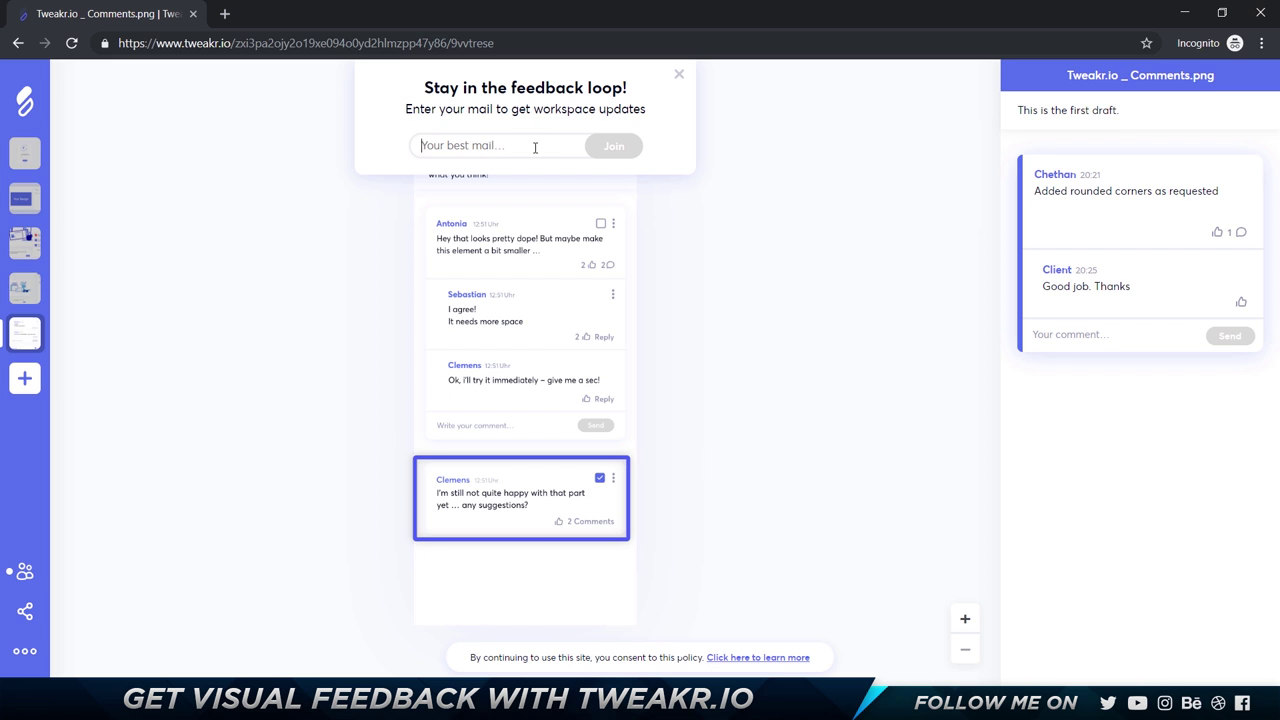
left_click(604, 232)
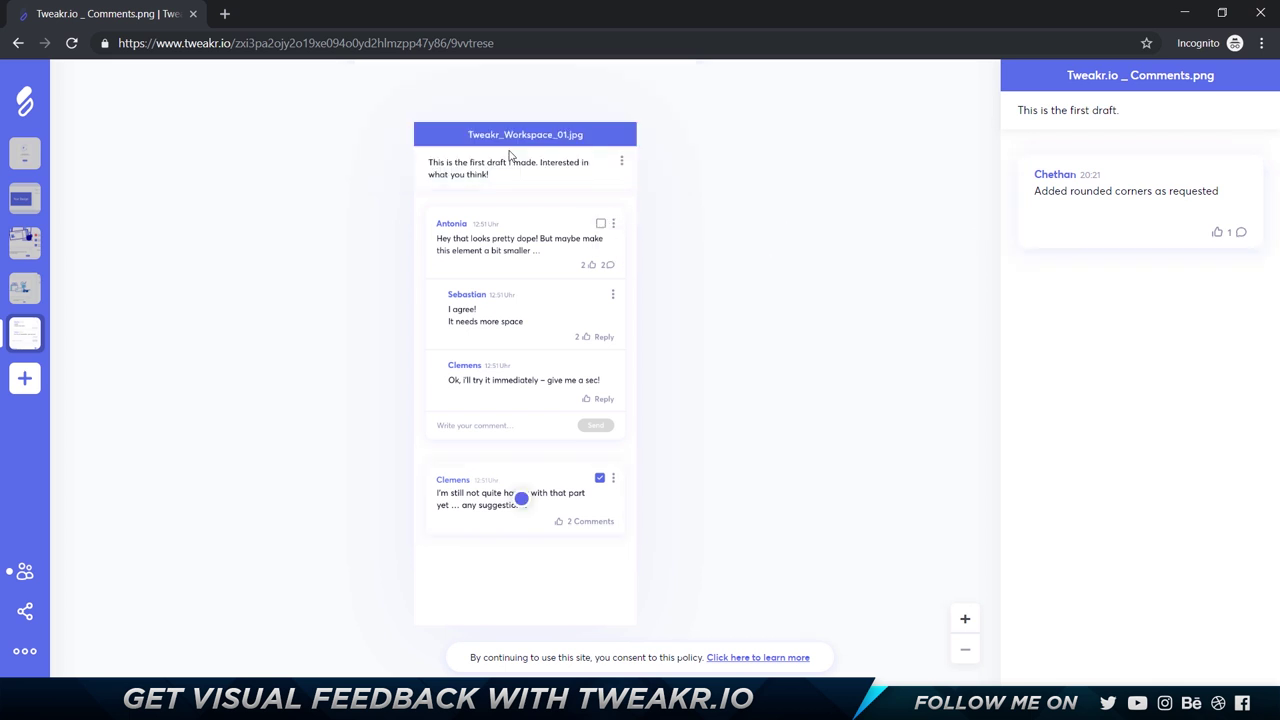
- Mark the first-draft description text in the image with a rectangle and send the feedback "Change the text copy"
left_click(425, 165)
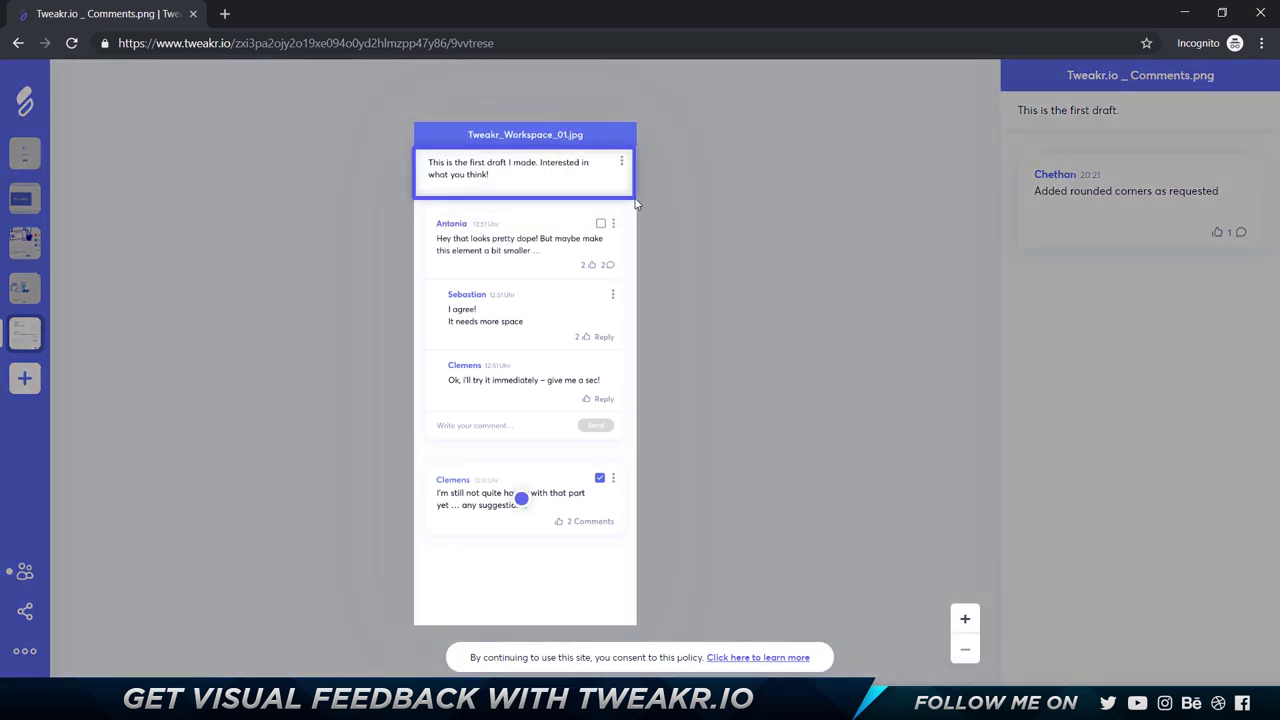
type("Have")
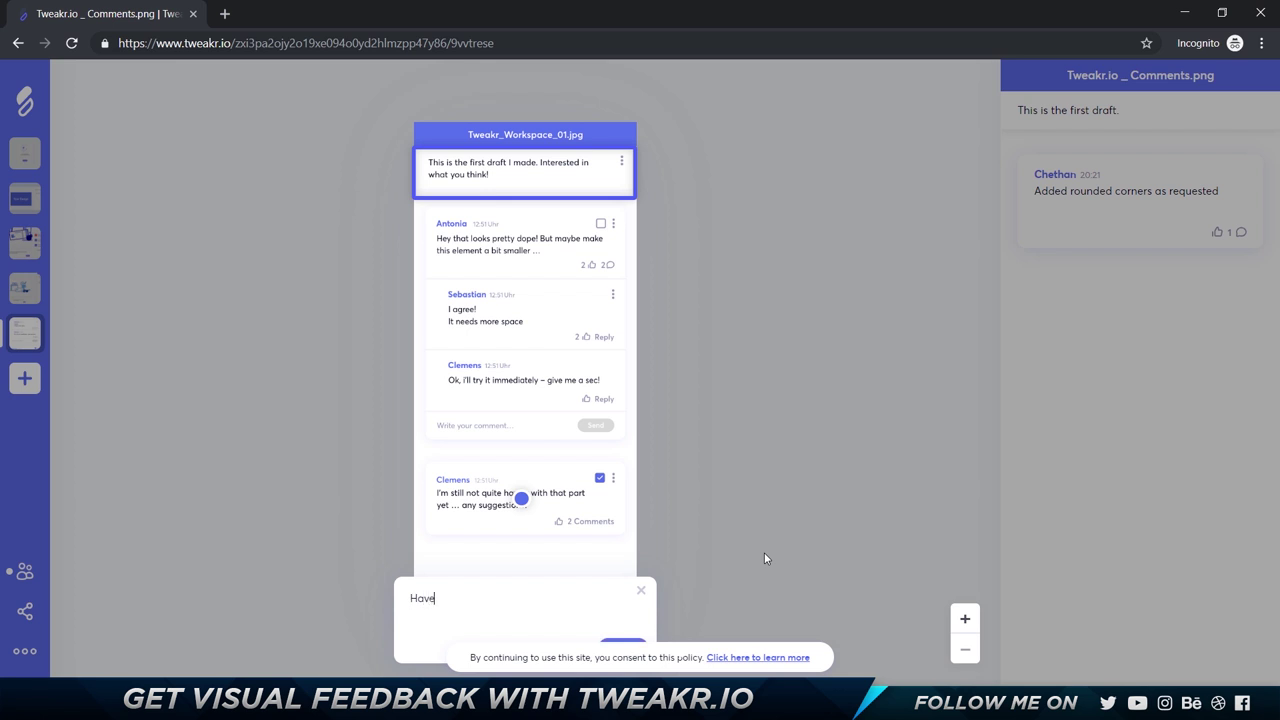
key("BackSpace")
key("BackSpace")
key("BackSpace")
type("Change the tex")
key("Return")
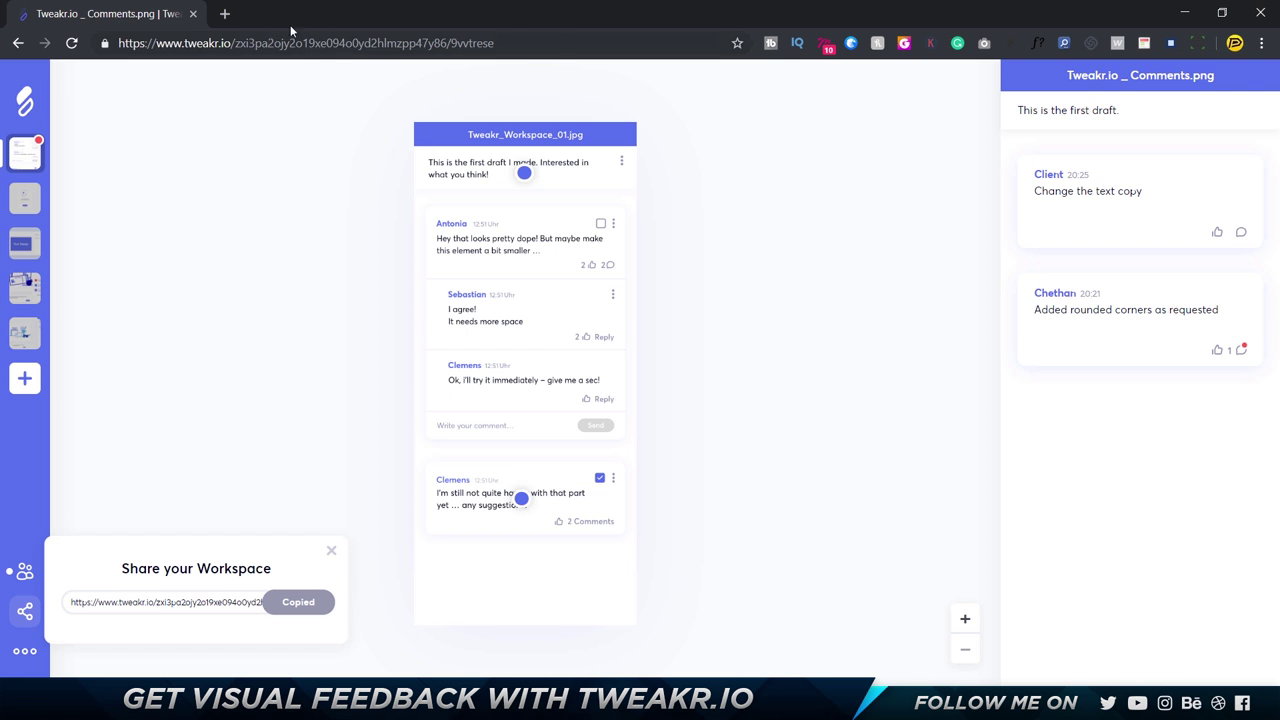
left_click(227, 16)
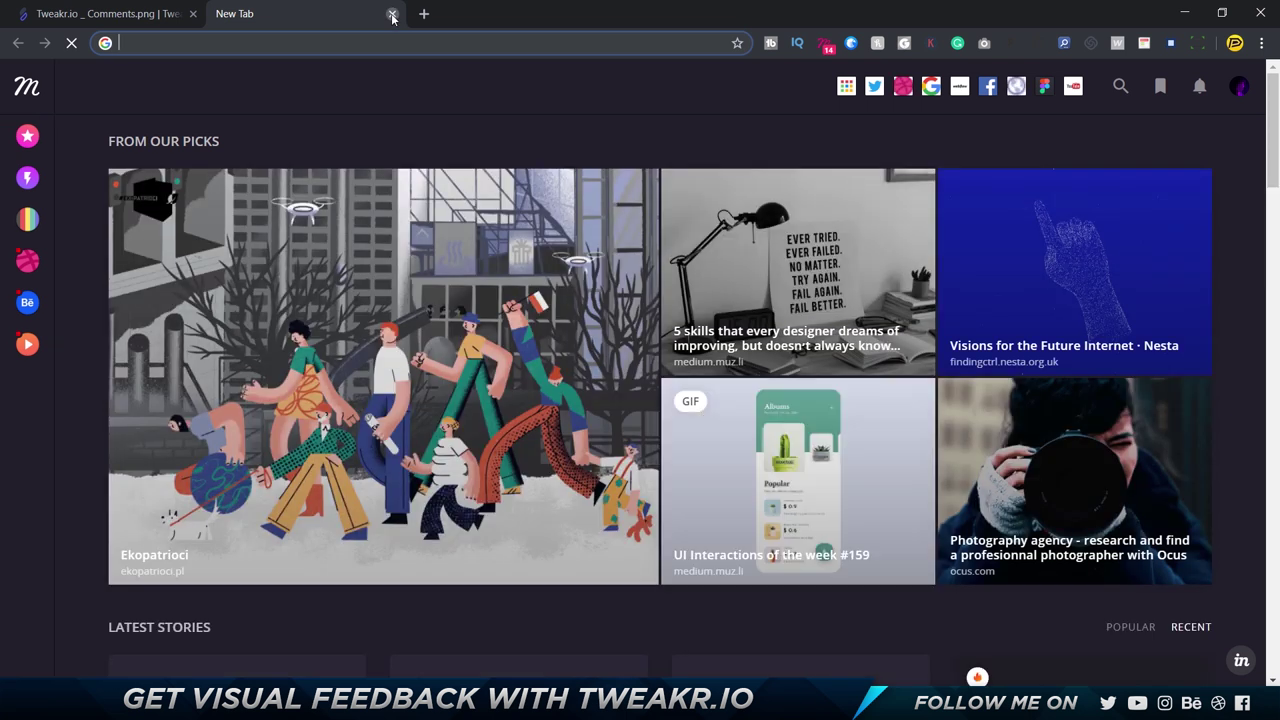
left_click(392, 14)
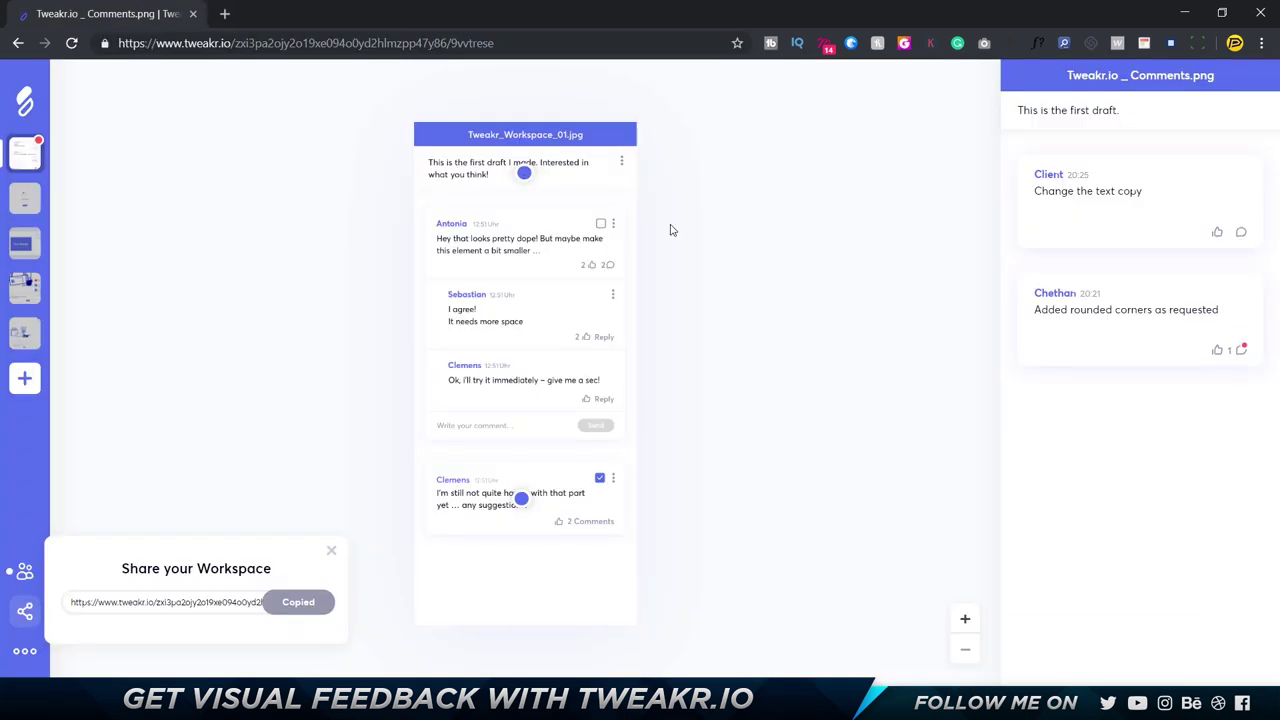
- In the project creator's window, reply "Will change the copy" to the client's "Change the text copy" feedback
left_click(1122, 225)
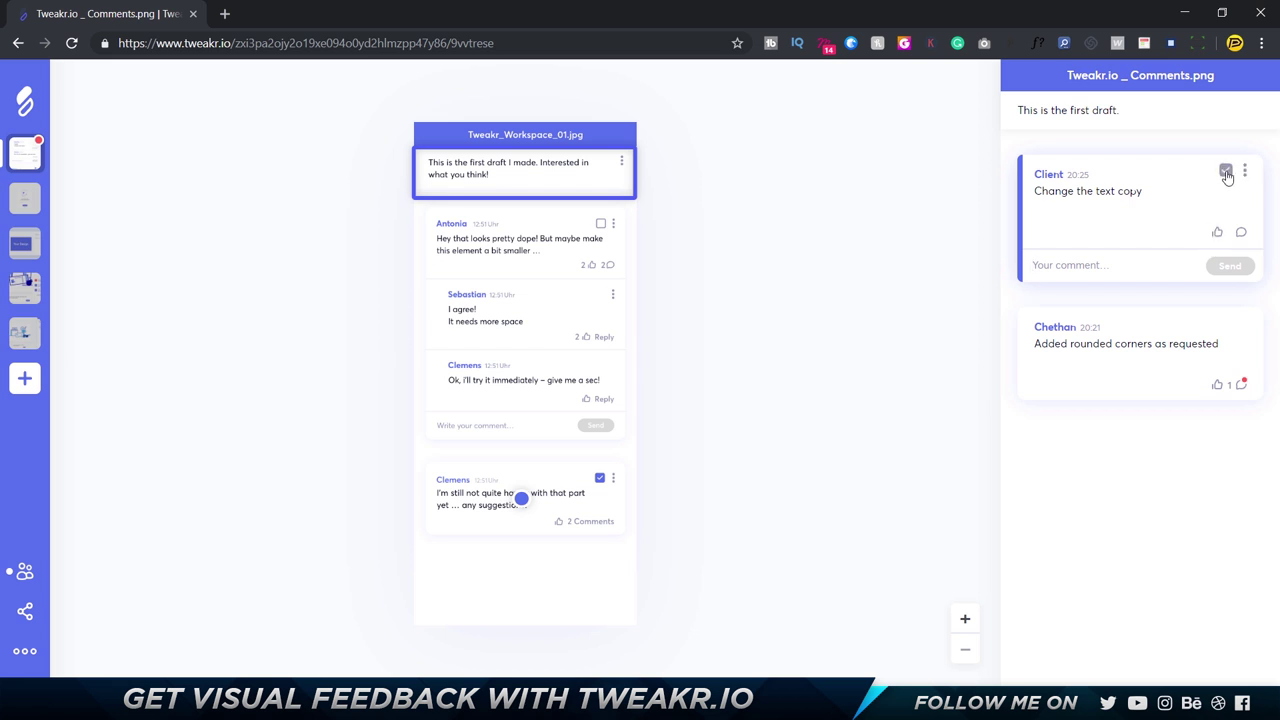
left_click(1088, 267)
type("Will change")
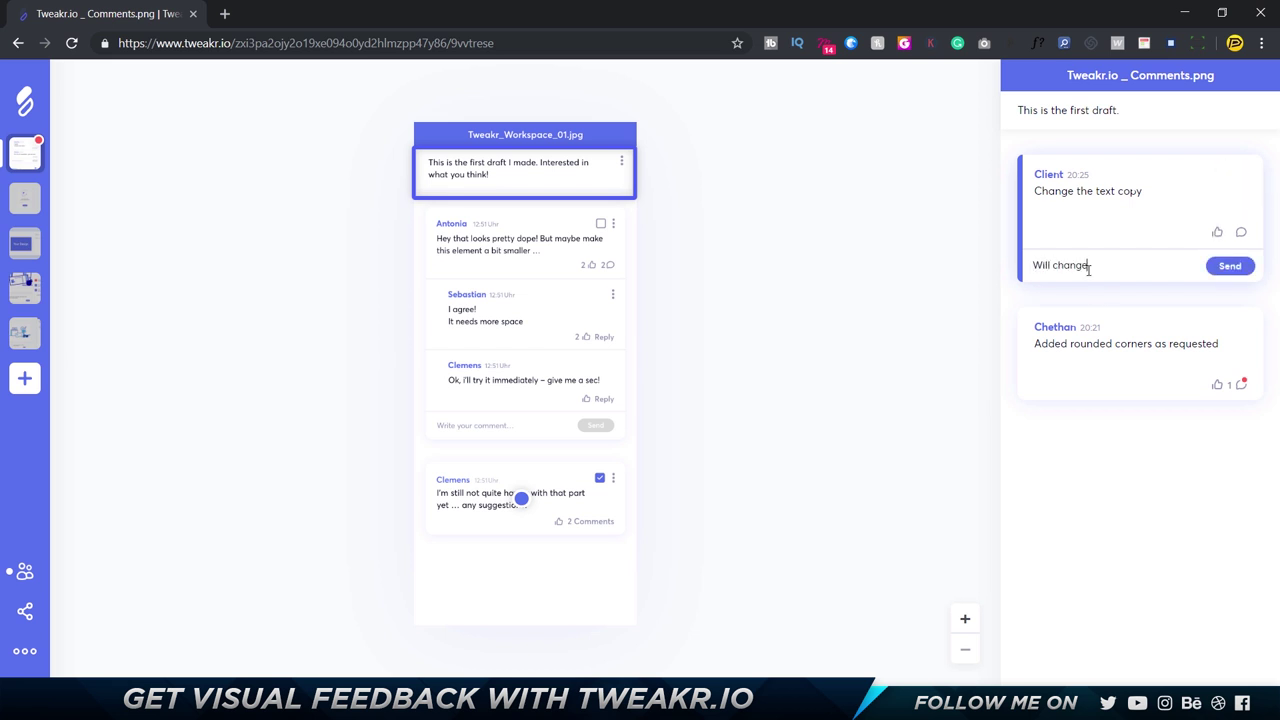
type(" the copy")
key("Return")
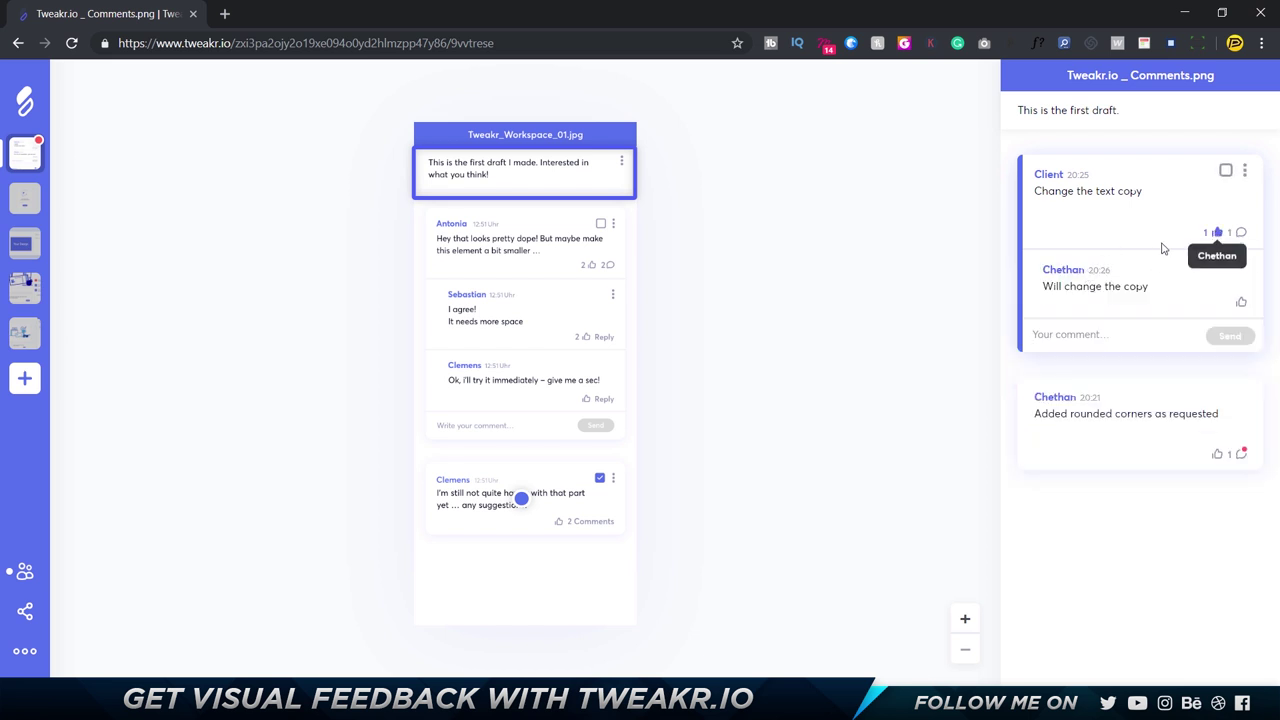
- Like the "Change the text copy" feedback and mark it as completed
left_click(1216, 233)
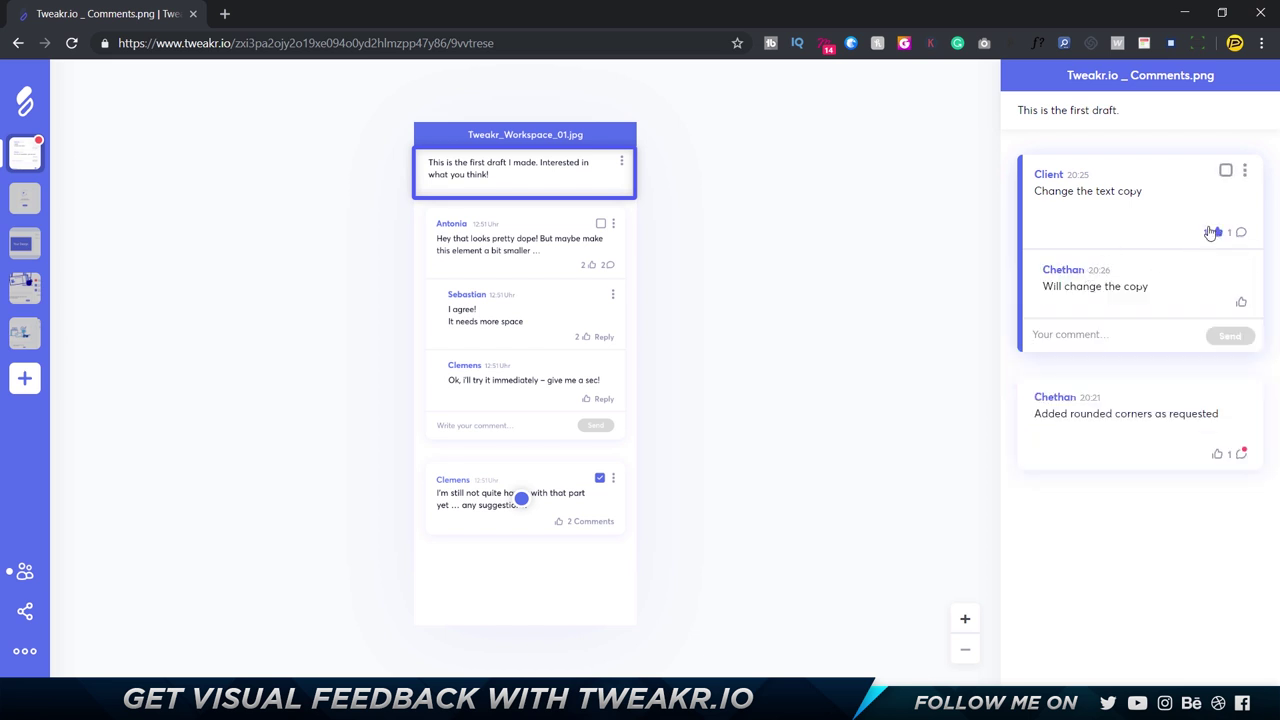
left_click(1226, 173)
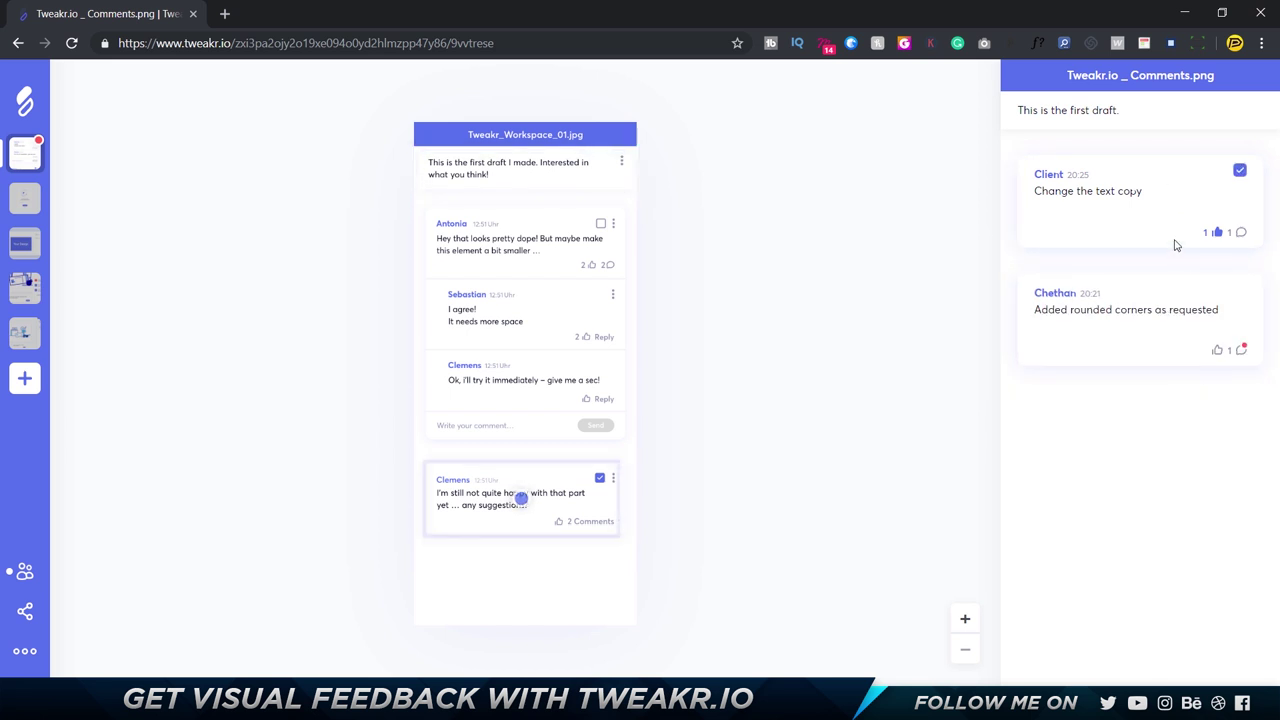
key("alt+Tab")
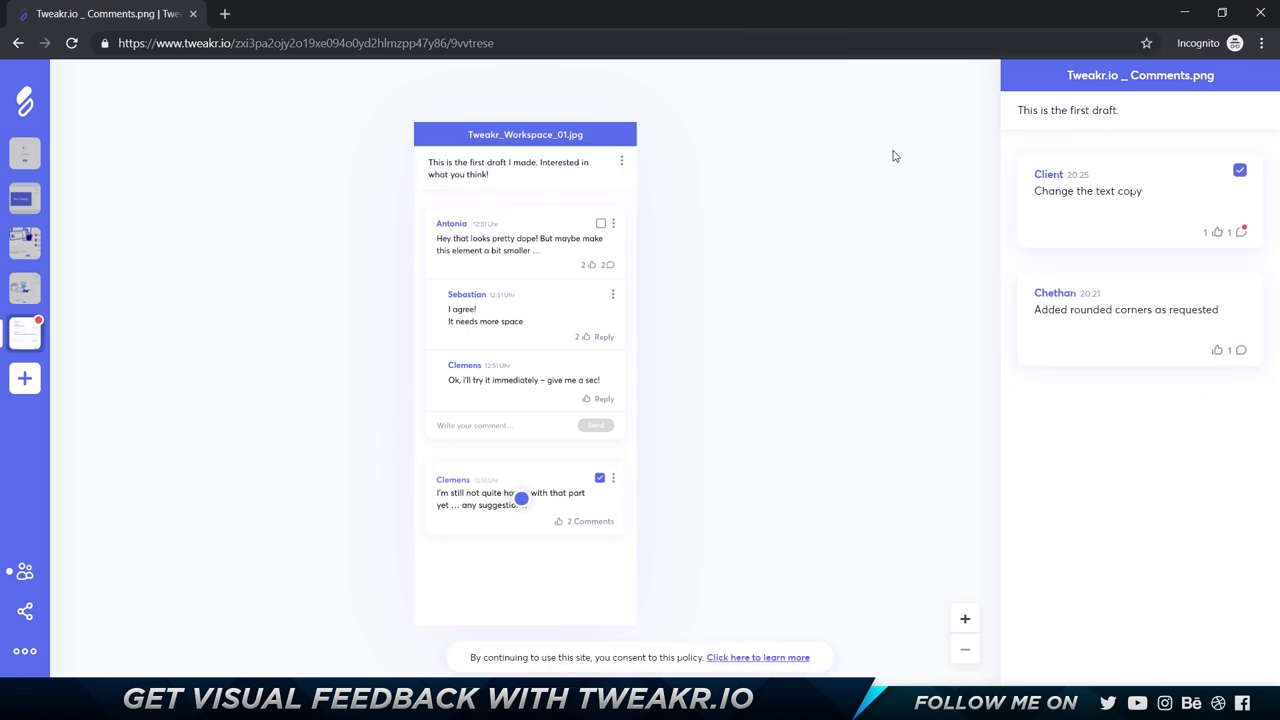
left_click(225, 14)
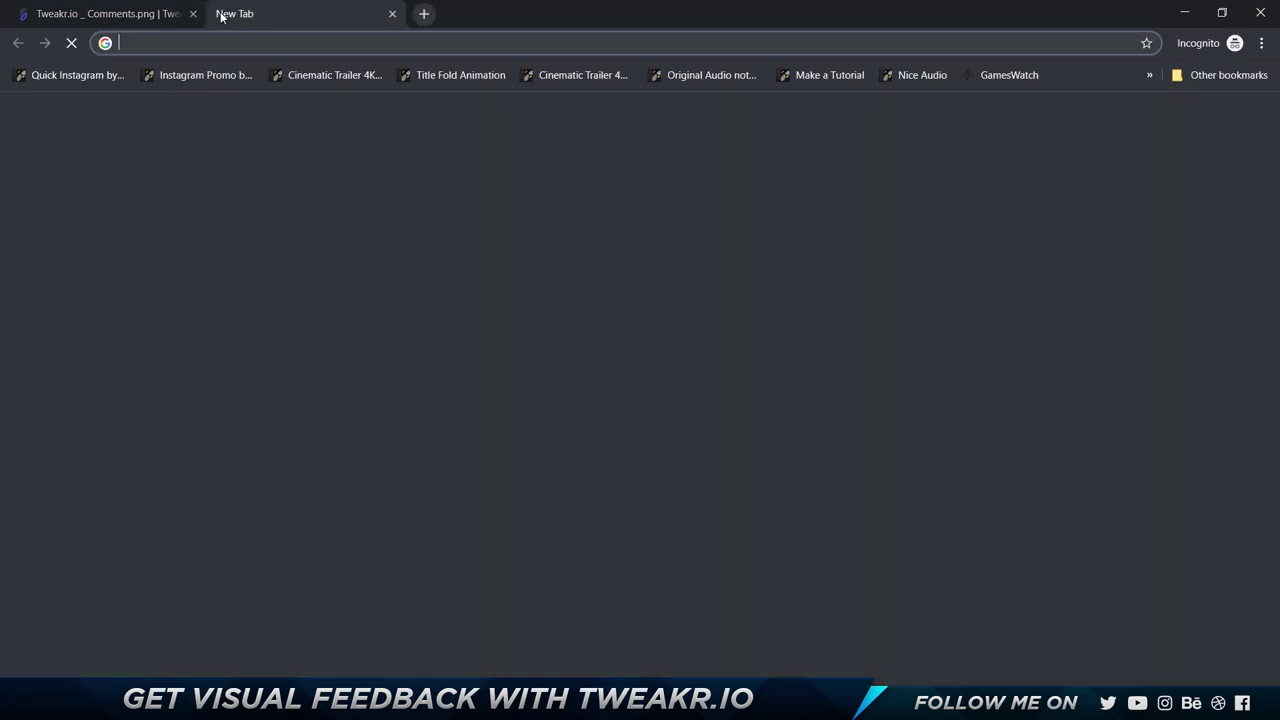
left_click(393, 14)
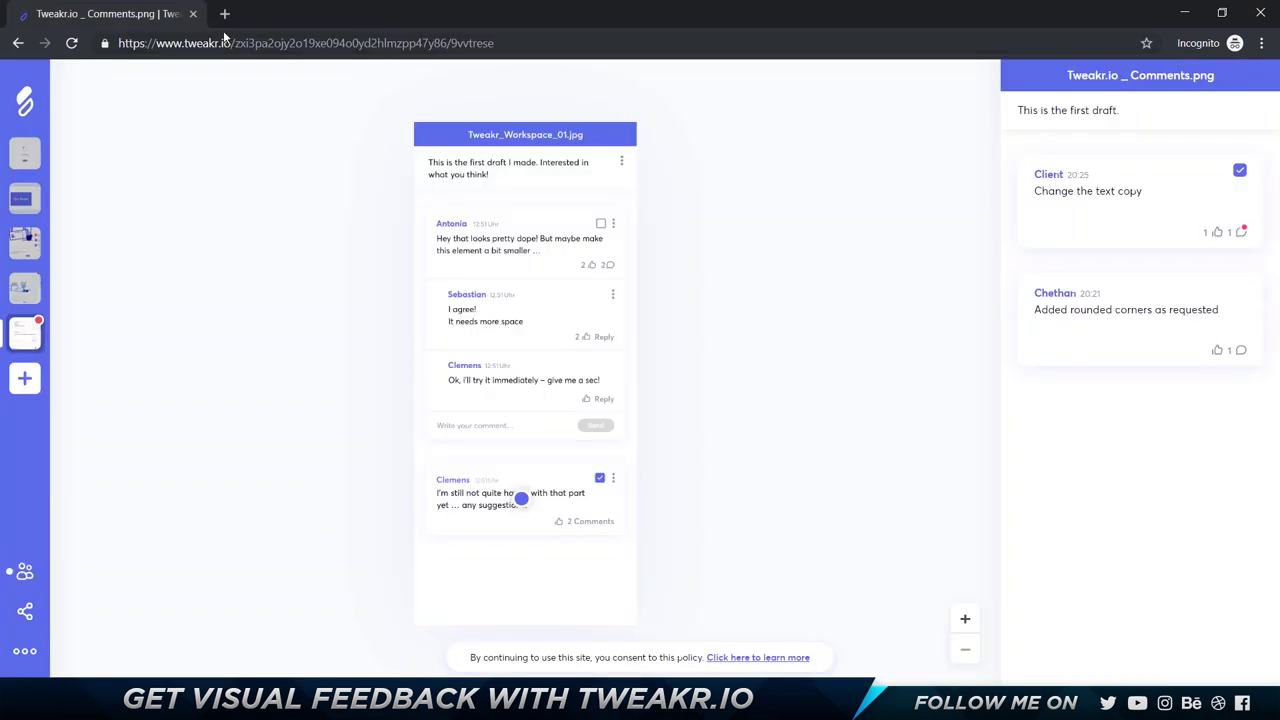
- Read the replies to the feedback on Tweakr.io _ Comments.png, including "Added rounded corners as requested", and show the workspace members
left_click(1242, 234)
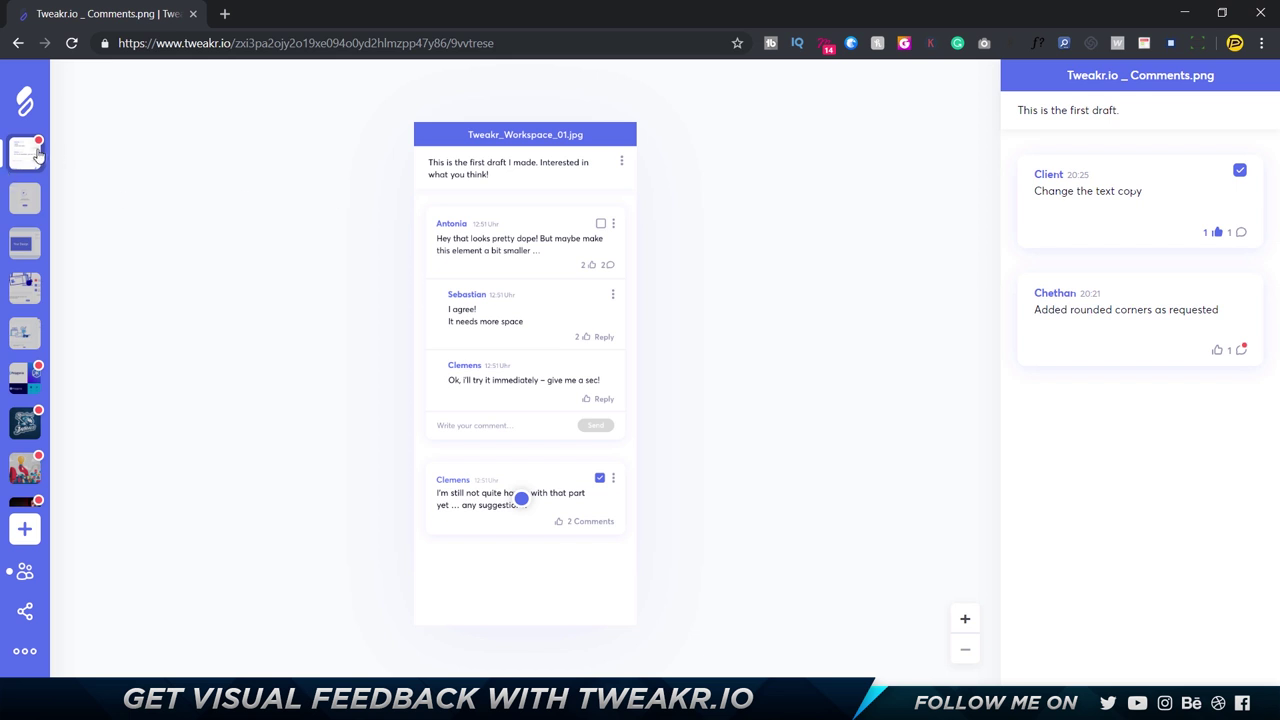
mouse_move(36, 148)
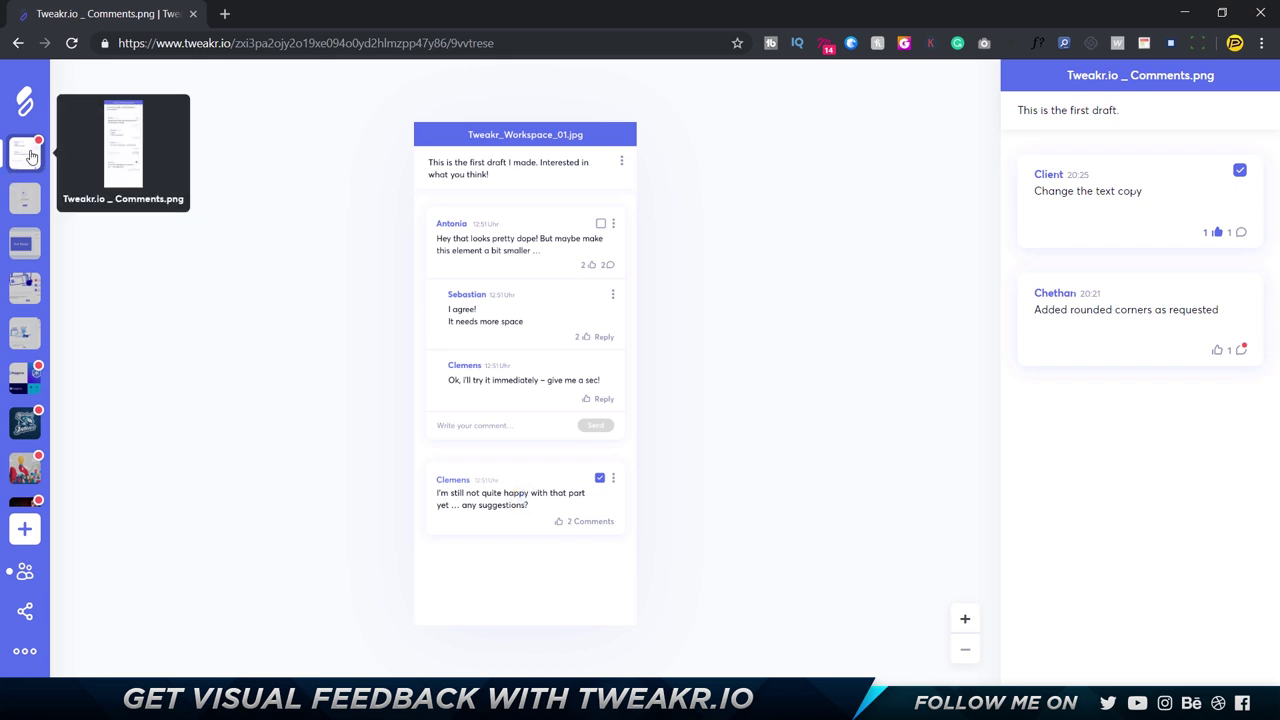
left_click(1150, 362)
left_click(1172, 532)
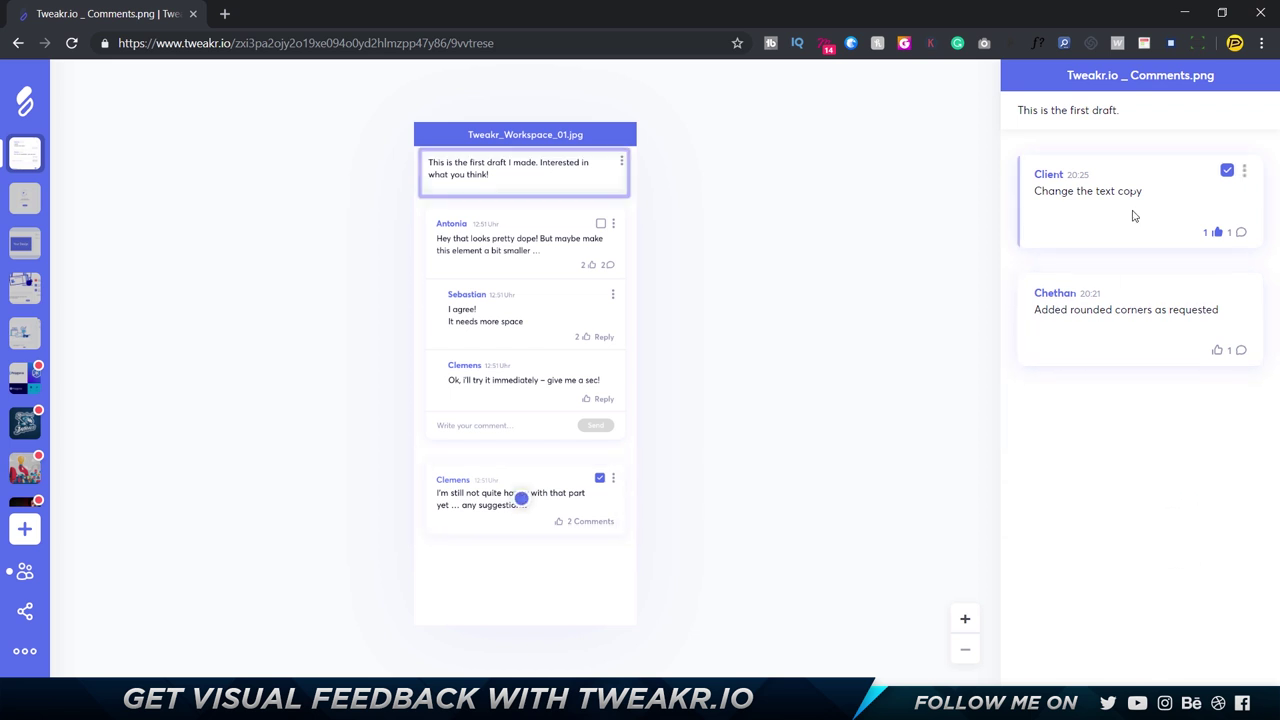
left_click(25, 571)
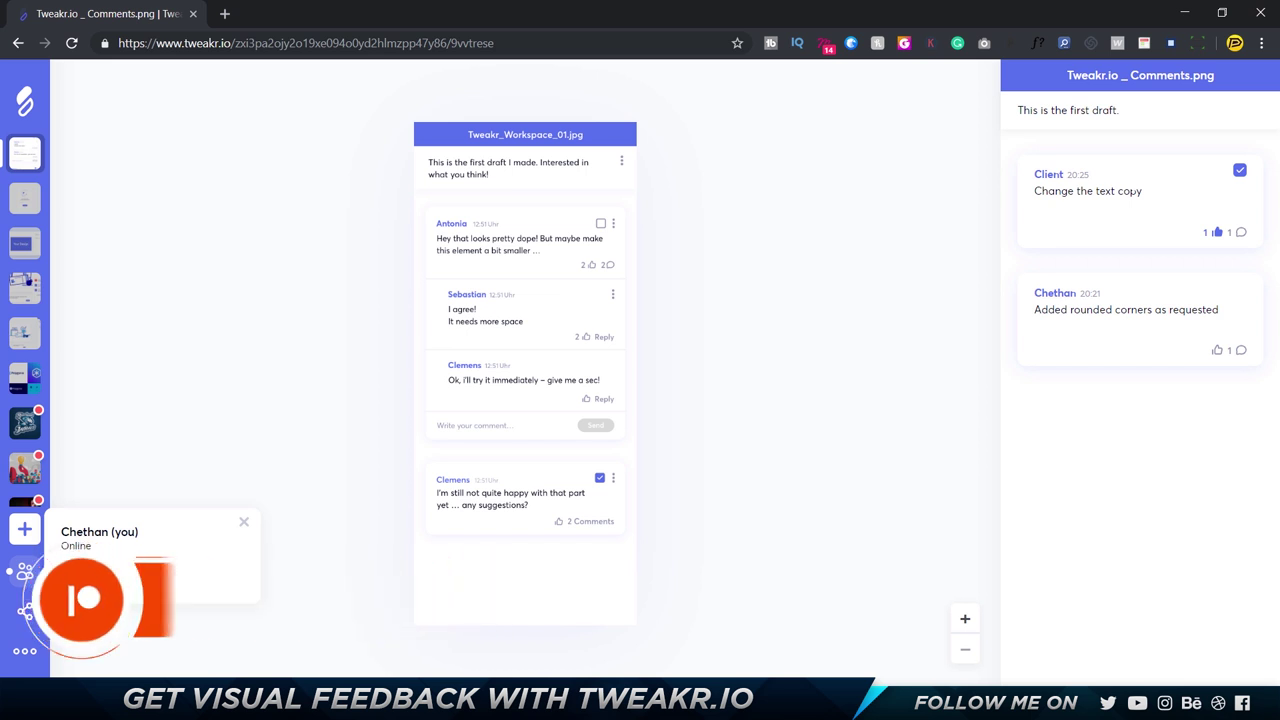
- Look through the designs 2.png, the-wind-of-change.jpg, action_2x.jpg and polygonia-dribbble_2x.png in the workspace, ending on 09_2x.png
left_click(40, 428)
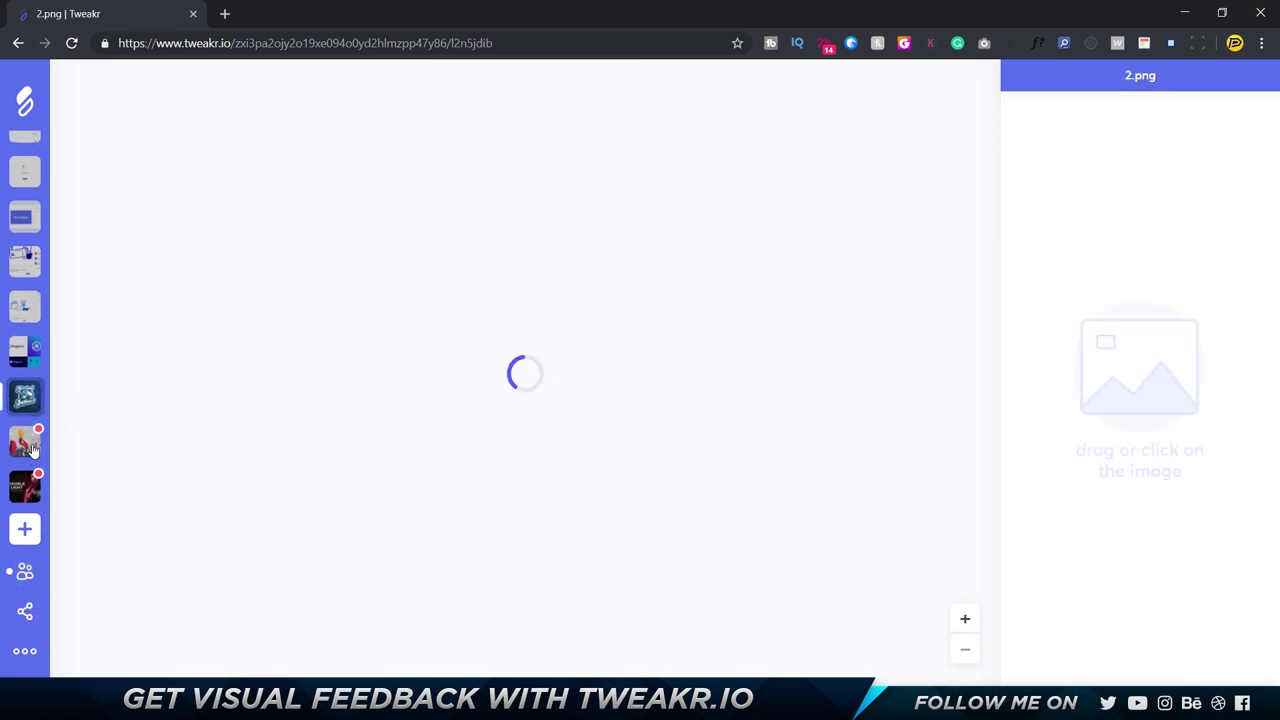
left_click(28, 442)
left_click(30, 480)
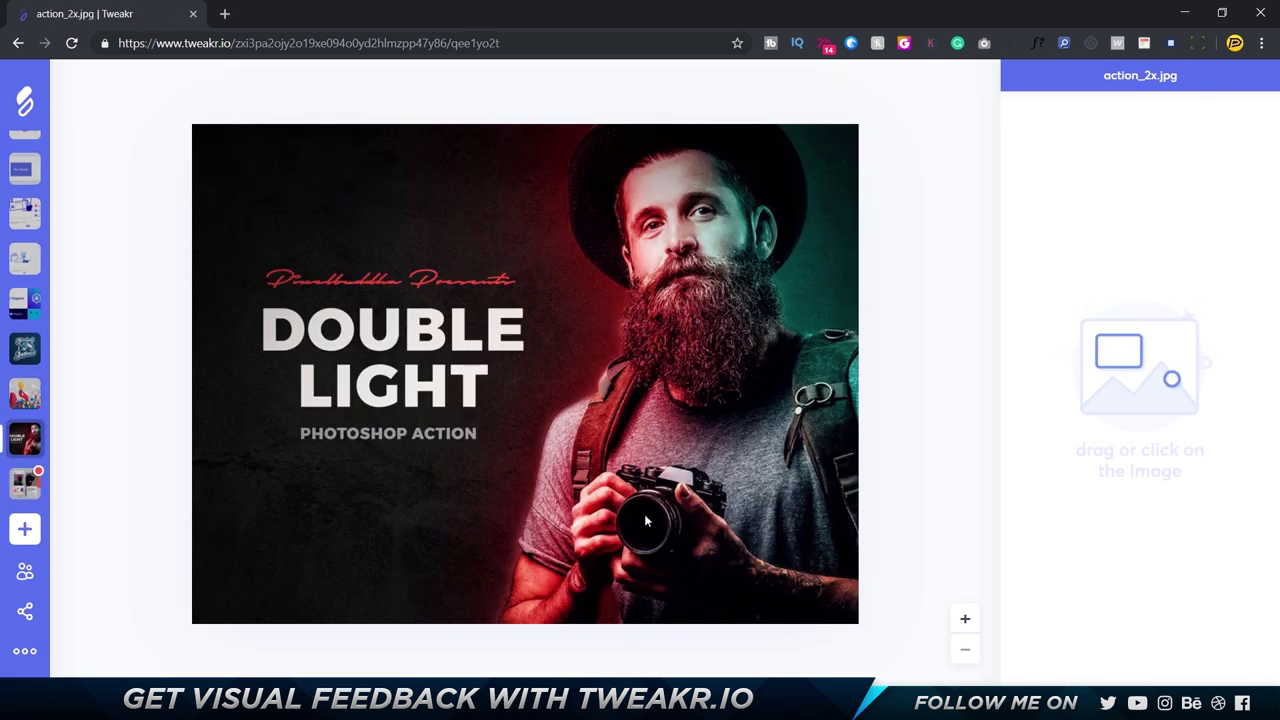
left_click(25, 300)
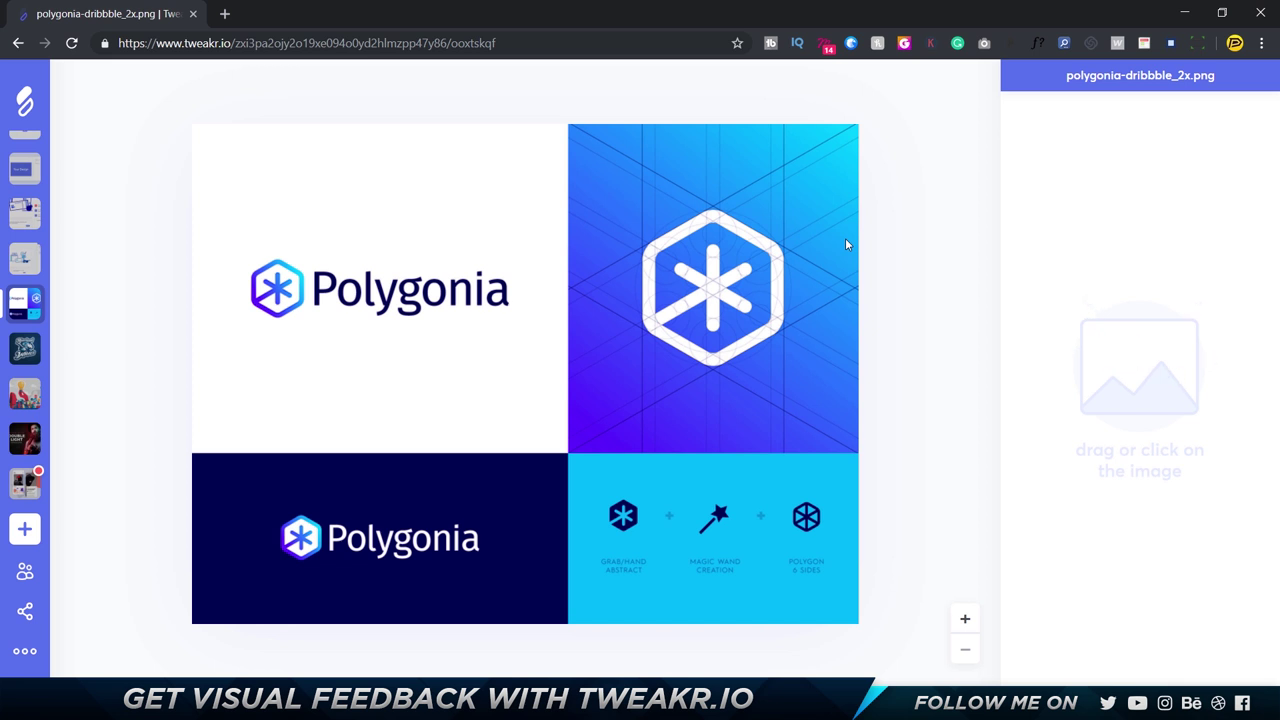
key("Down")
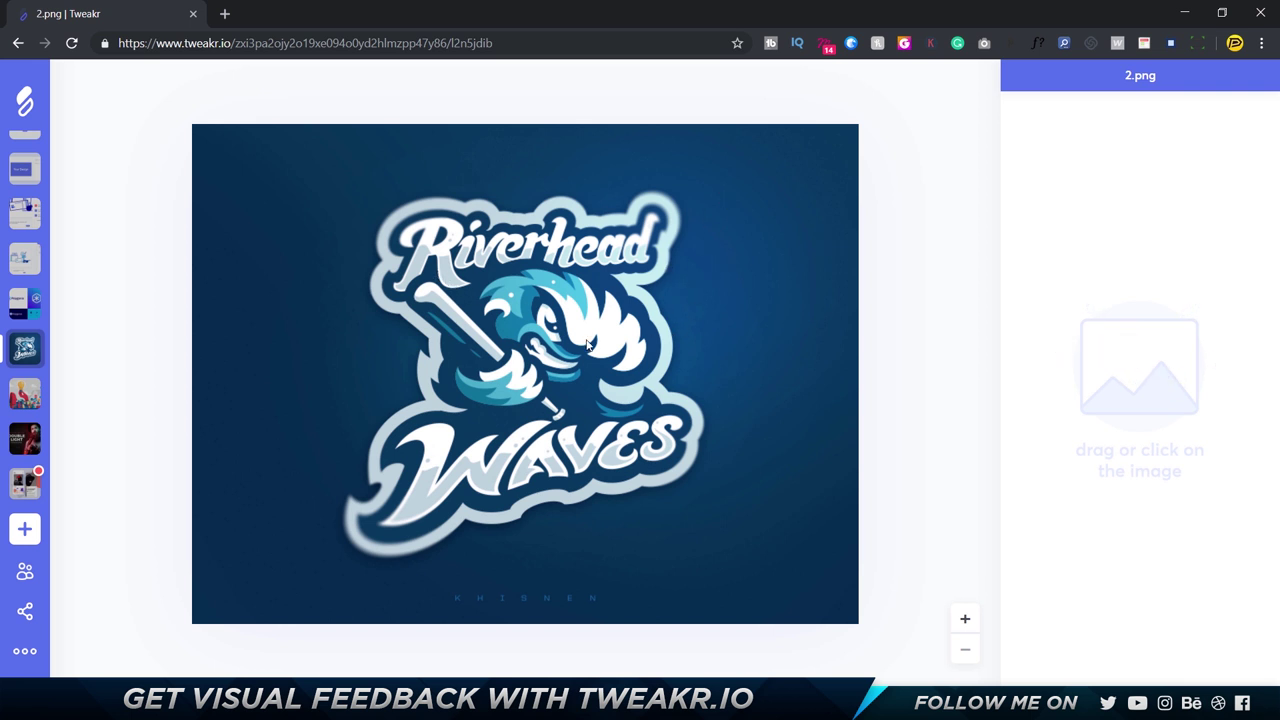
left_click(36, 406)
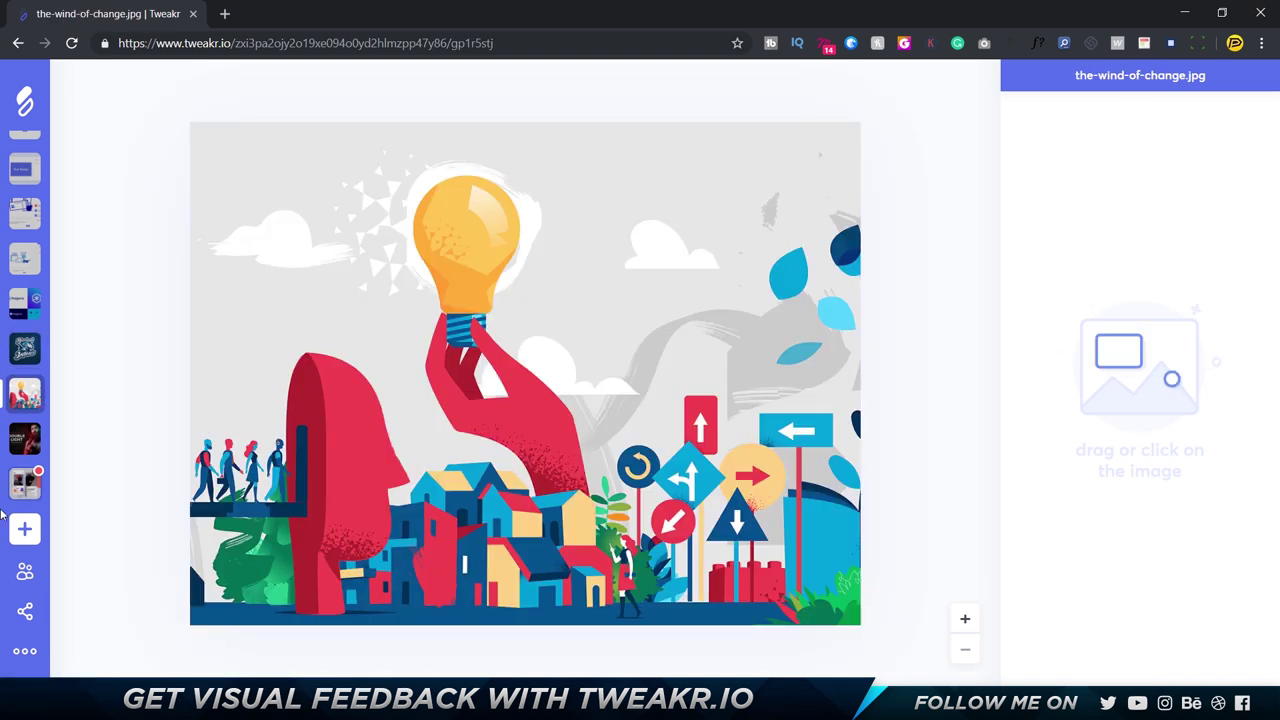
left_click(25, 438)
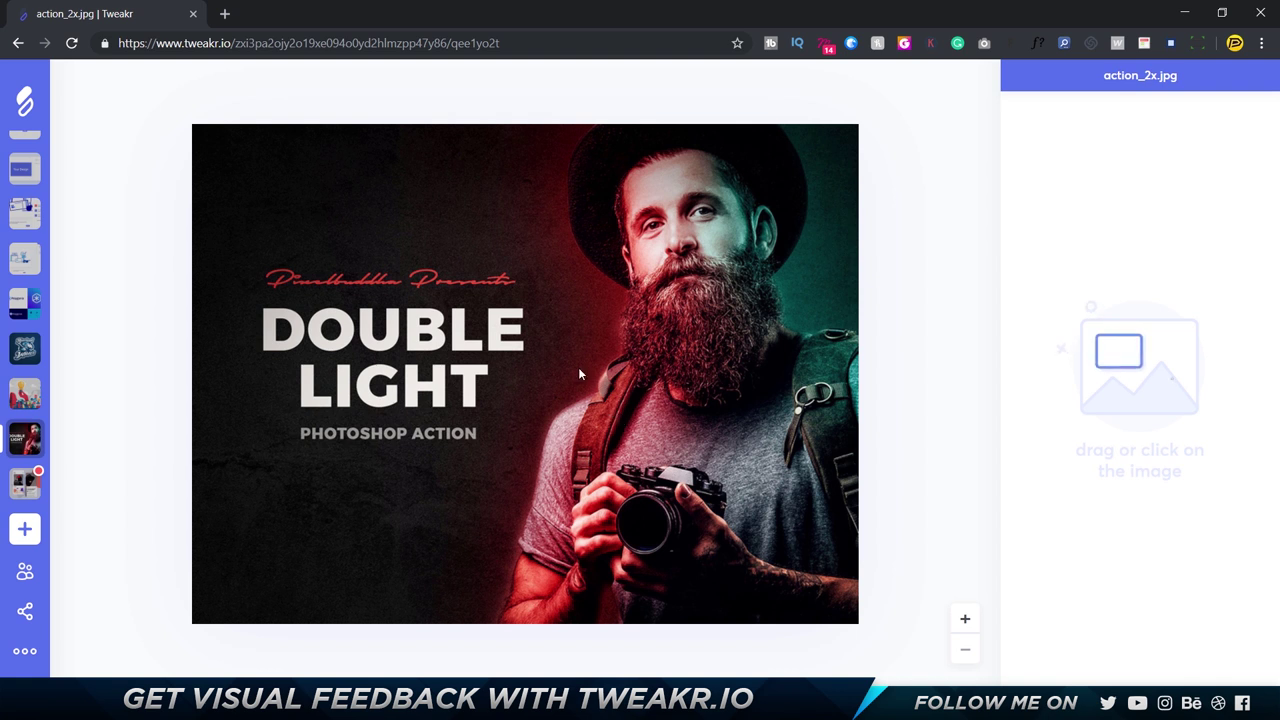
left_click(28, 480)
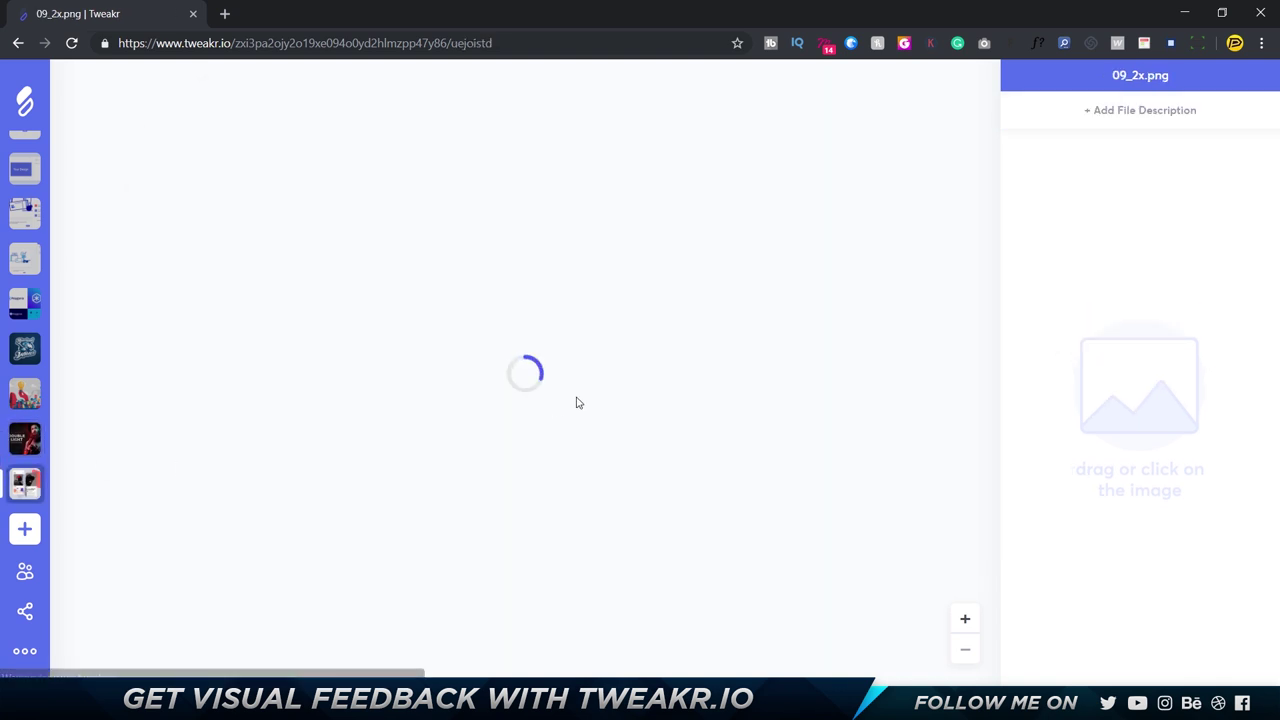